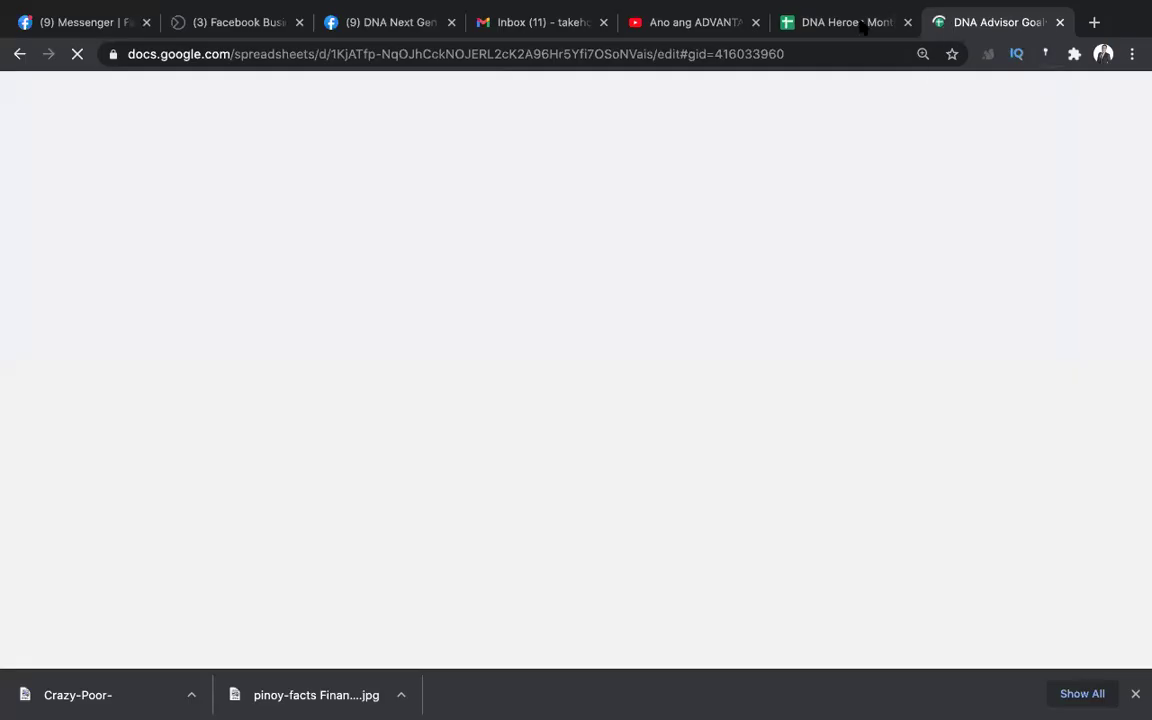
Switch to the DNA Heroes Monthly Business Plan spreadsheet and examine the advisors' January 2021 ANP intention and actual figures
key(ctrl+shift+Tab)
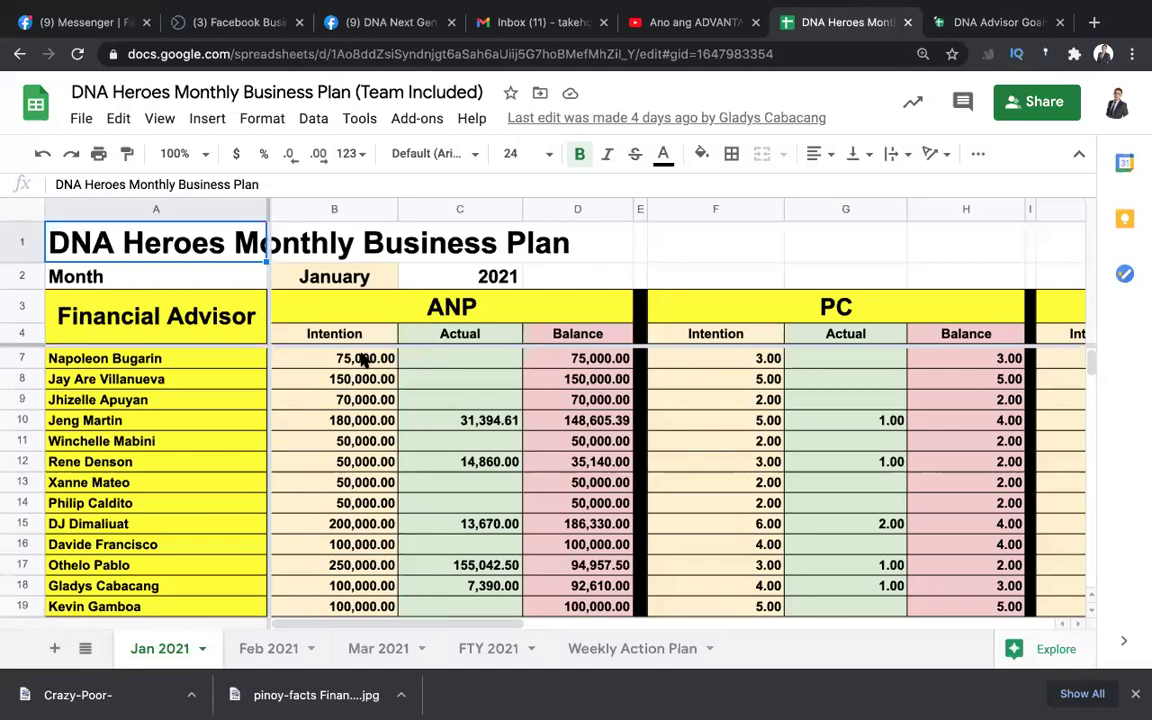
scroll(450, 378, down, 2)
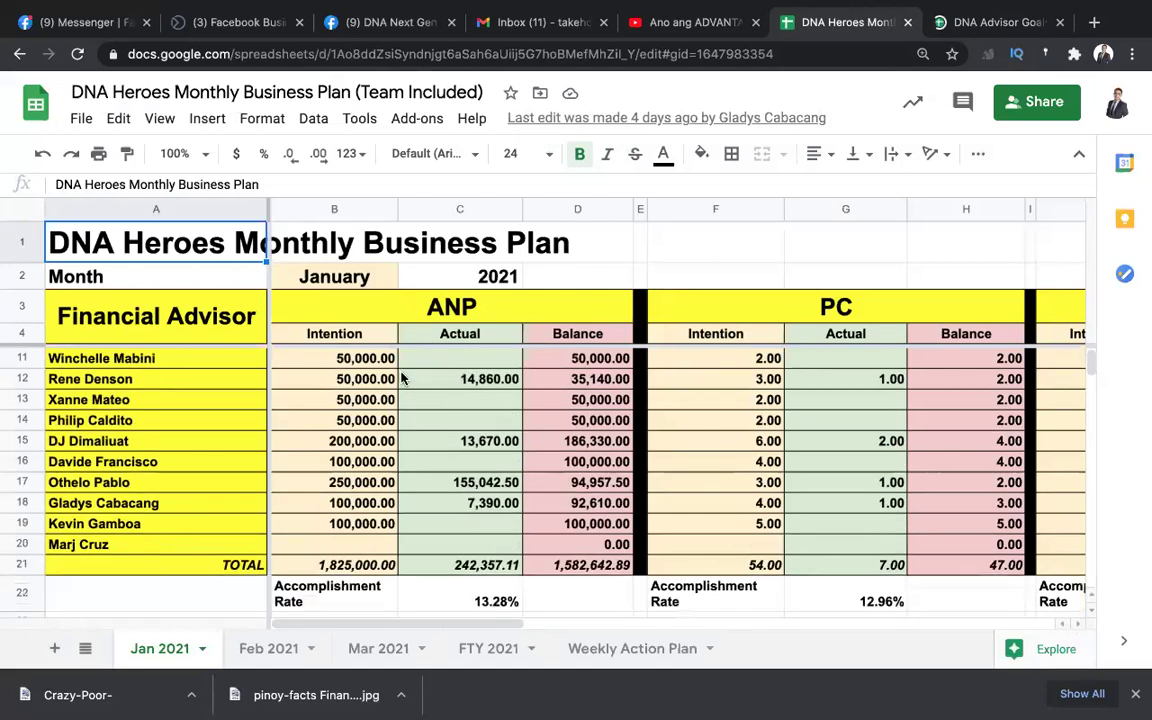
scroll(403, 377, up, 3)
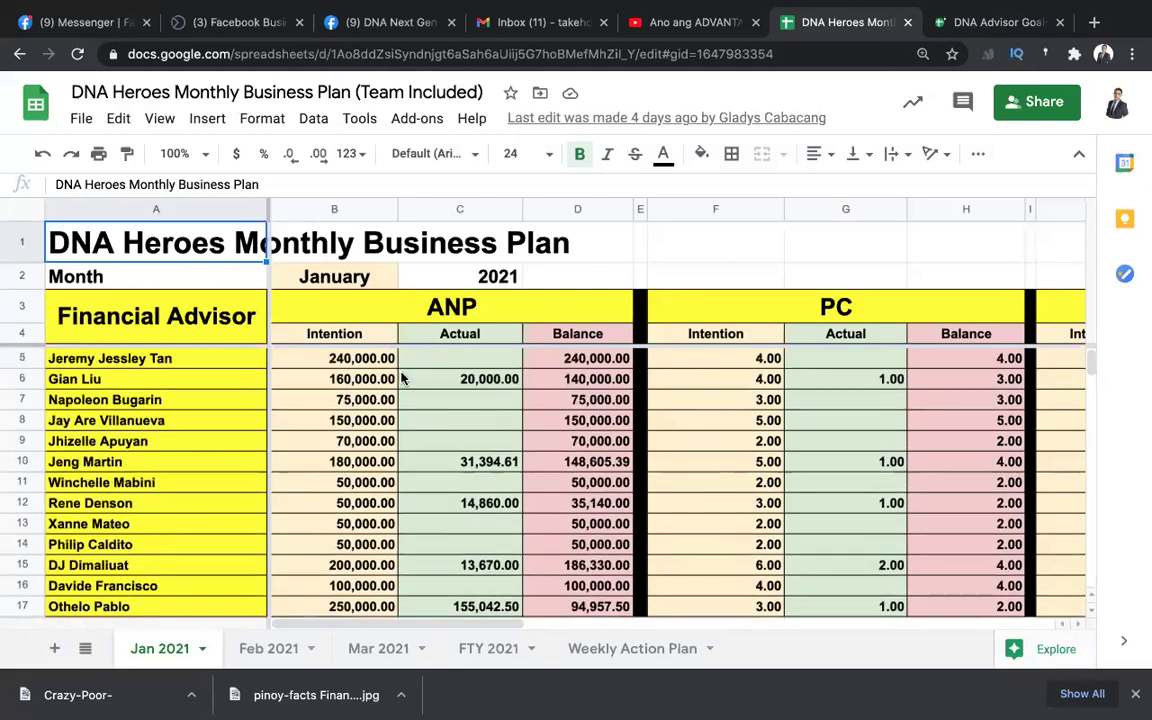
click(373, 367)
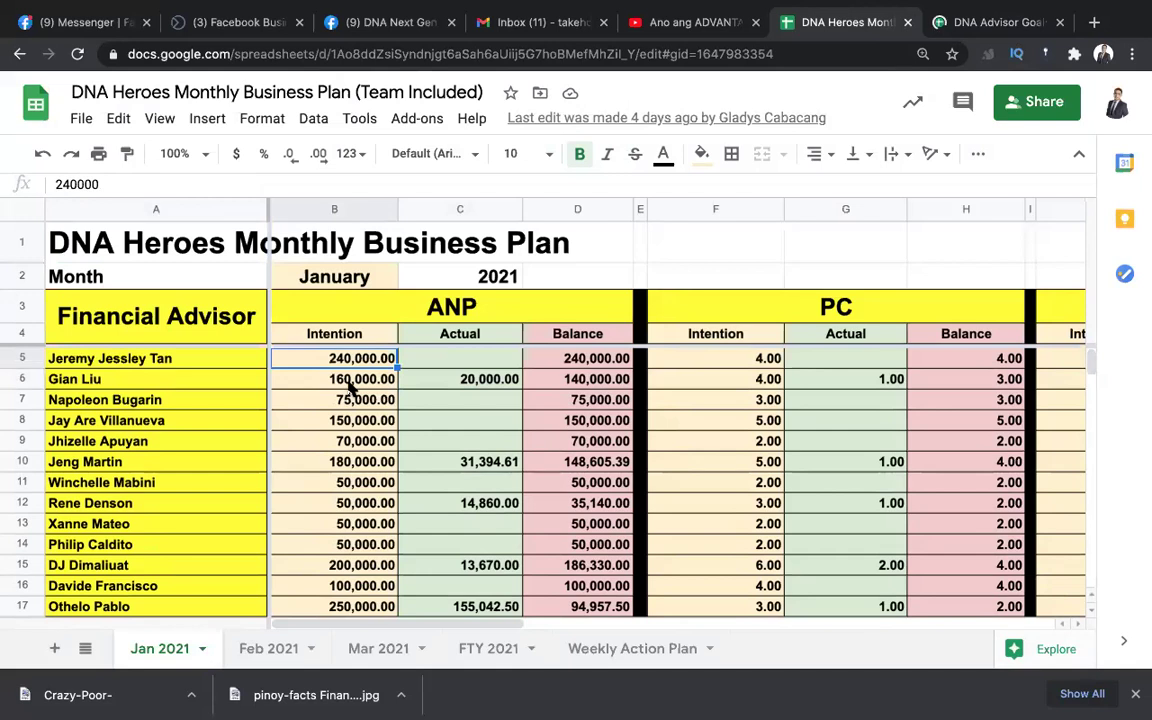
scroll(350, 392, down, 3)
scroll(350, 398, up, 3)
click(462, 378)
click(452, 362)
click(447, 380)
drag(447, 365, 455, 607)
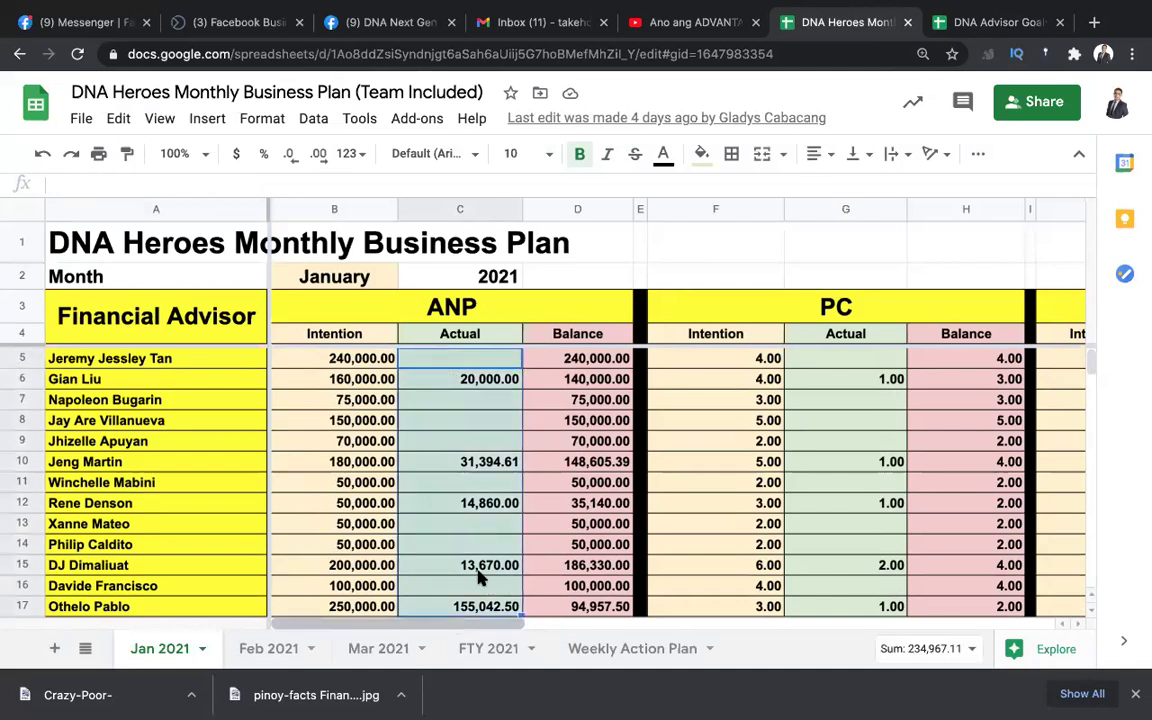
scroll(478, 578, down, 2)
scroll(514, 566, up, 2)
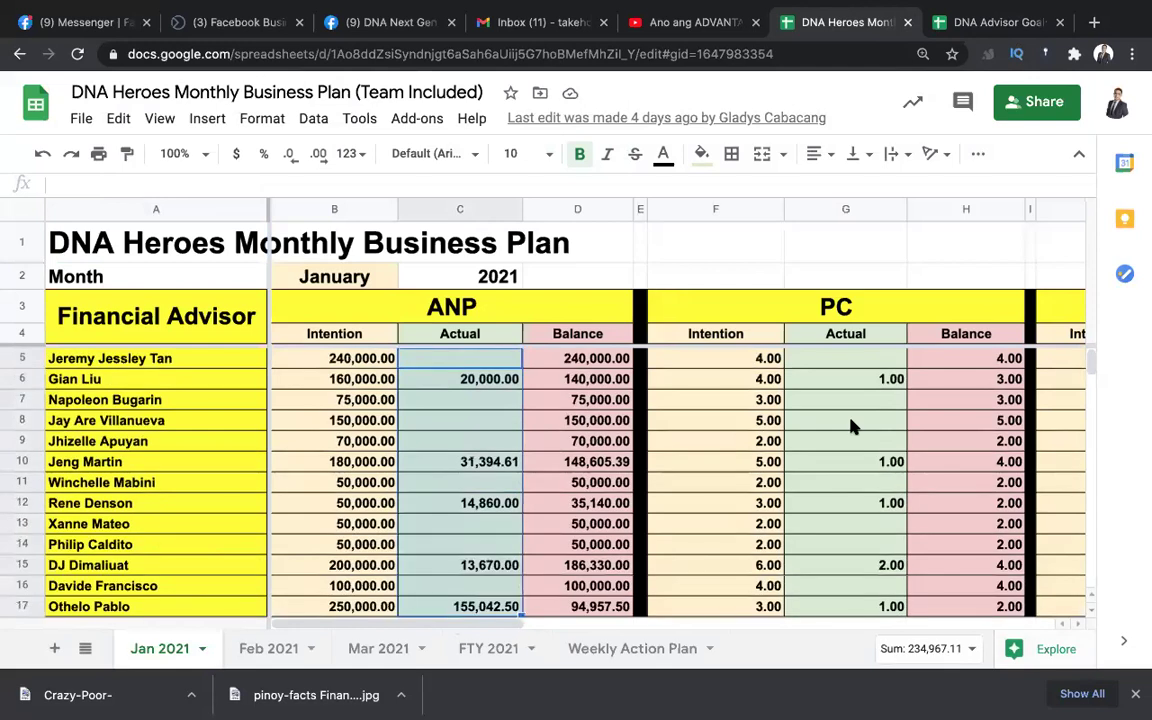
Examine the advisors' January PC actuals and the Activity Ratio summary below the monthly table
key(ctrl+0)
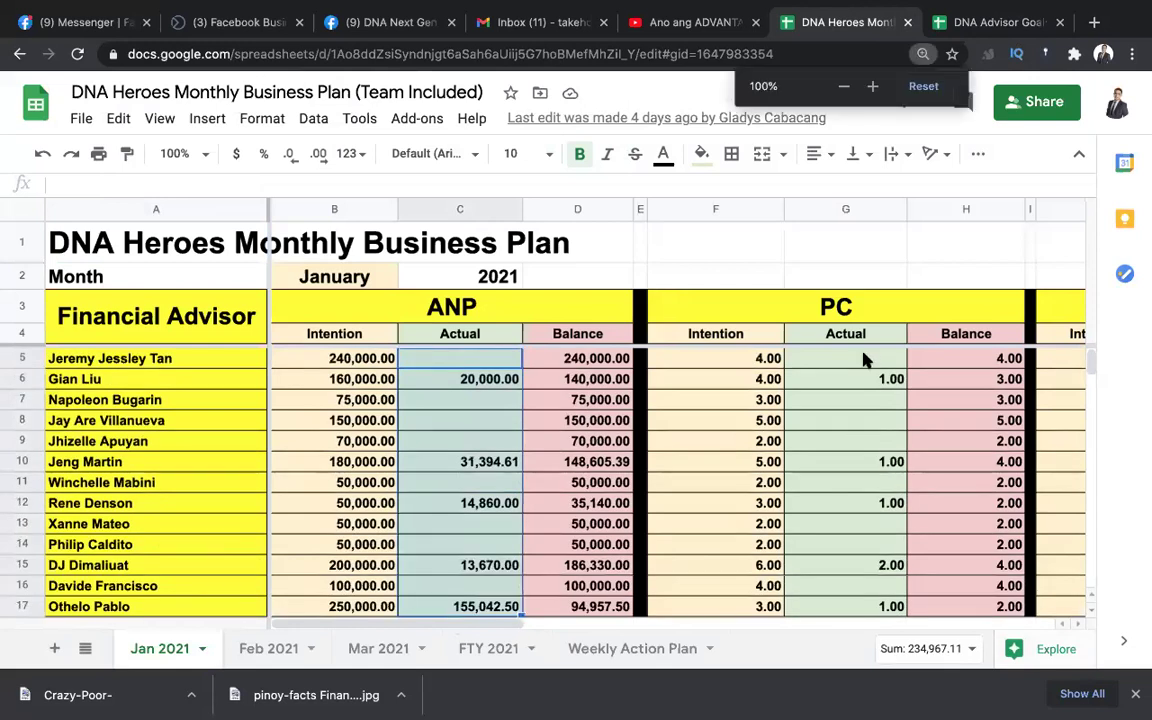
key(ctrl+minus)
key(ctrl+minus)
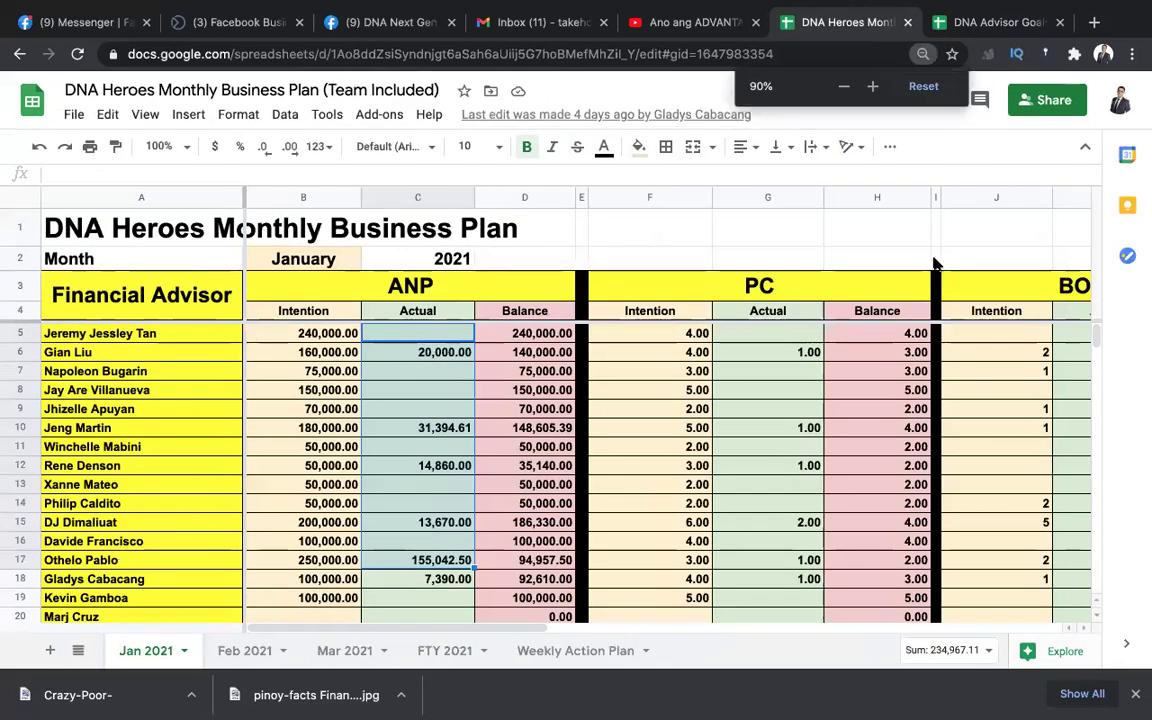
key(ctrl+minus)
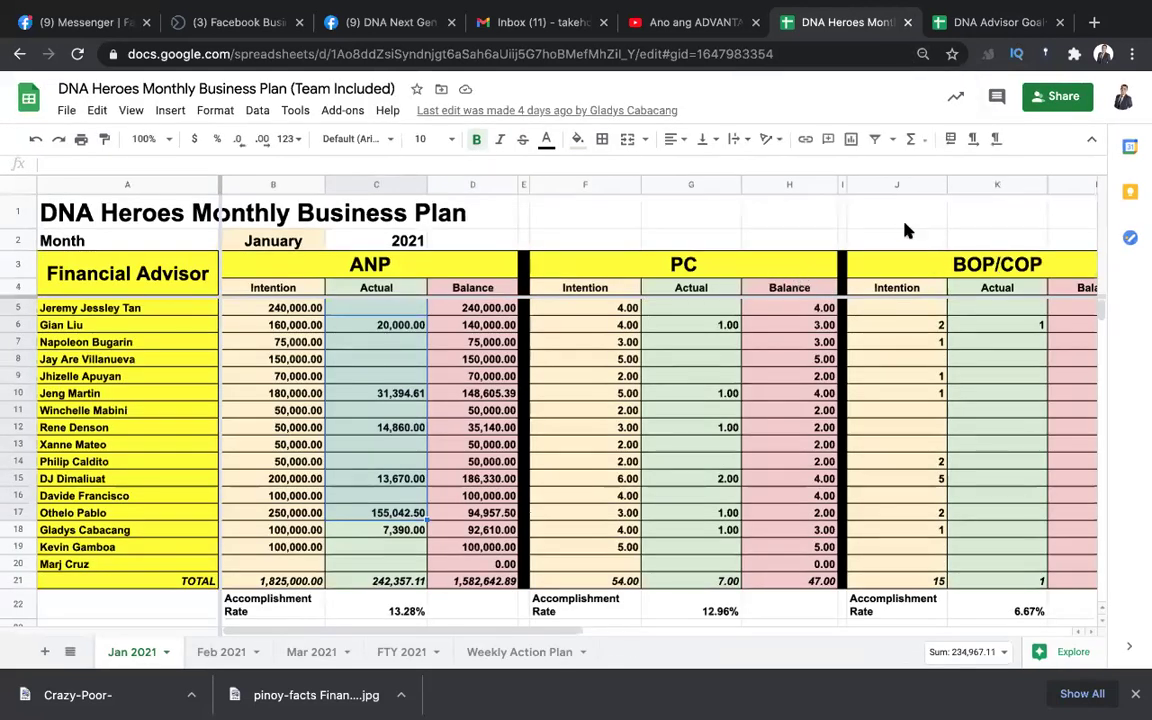
click(700, 325)
scroll(700, 503, down, 1)
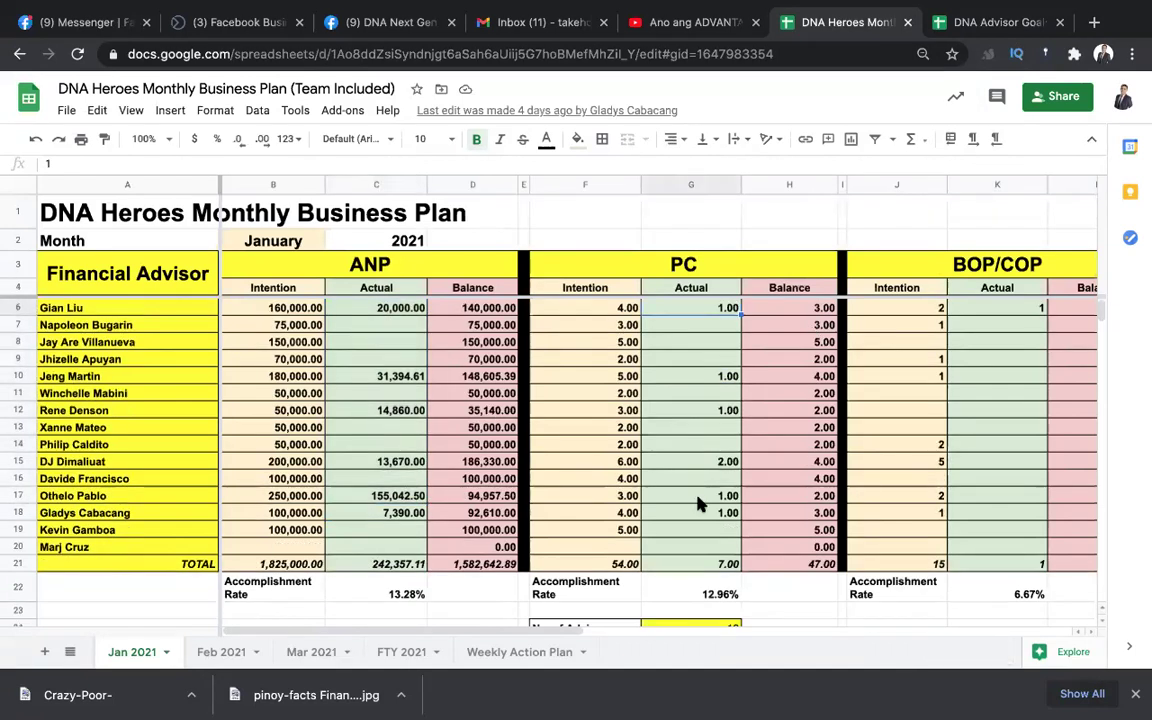
scroll(700, 503, down, 3)
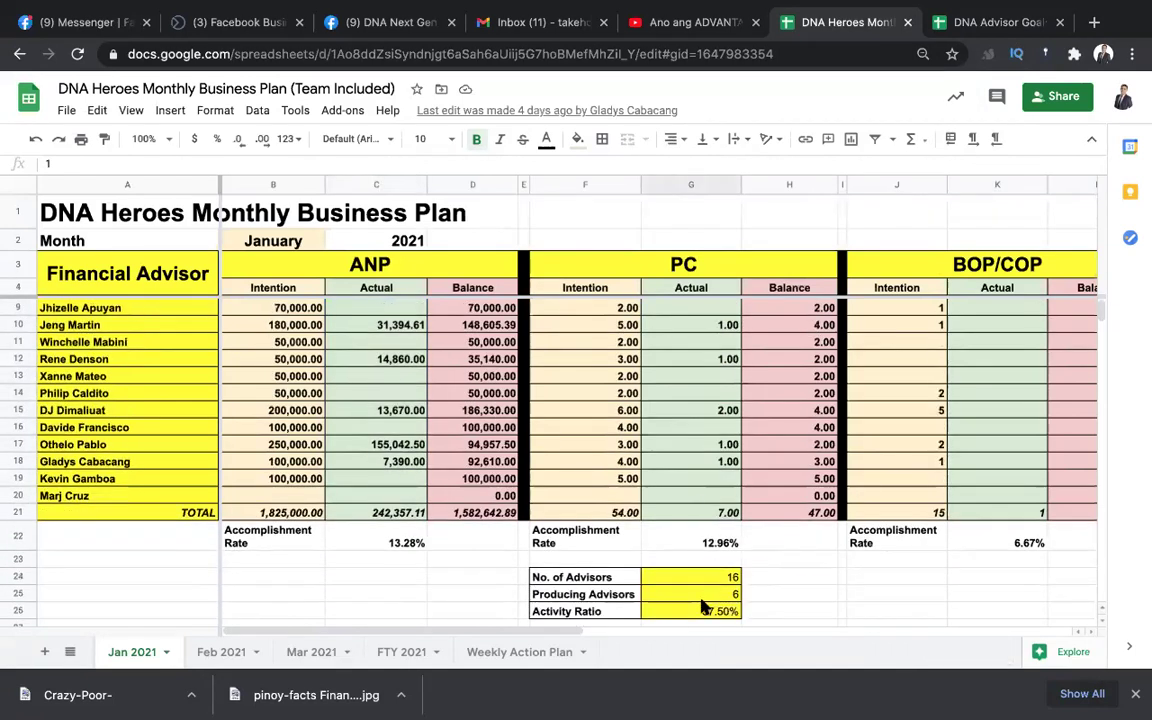
drag(784, 609, 785, 594)
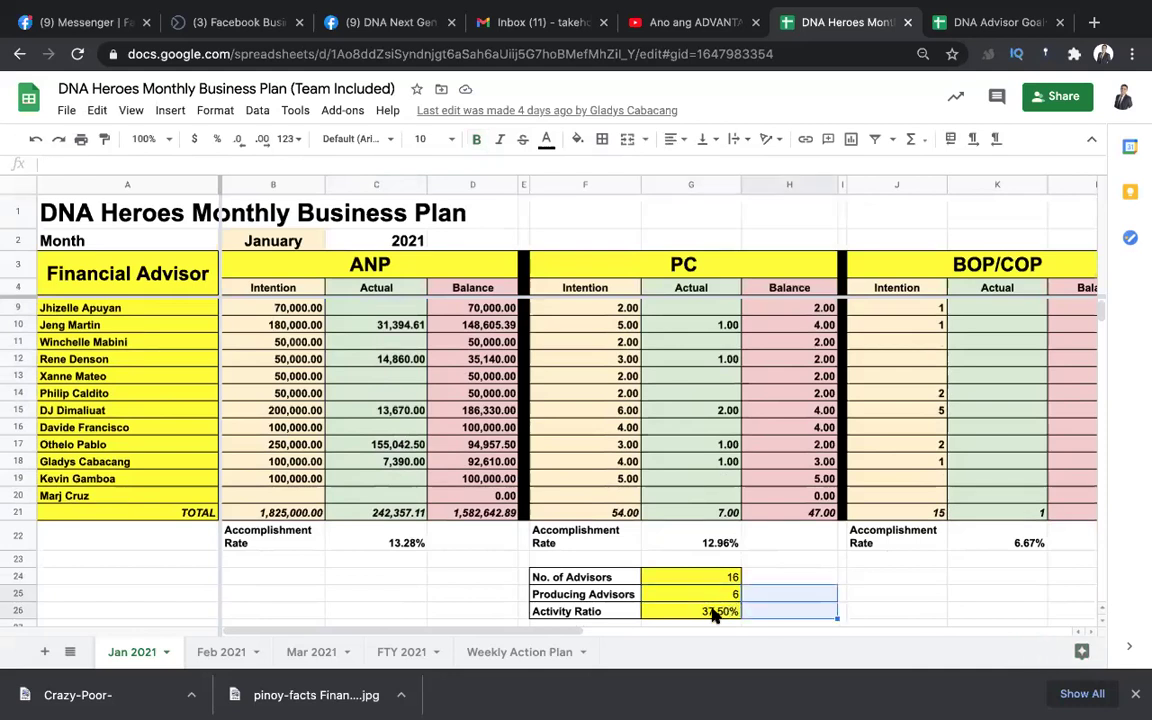
click(714, 615)
scroll(754, 541, down, 1)
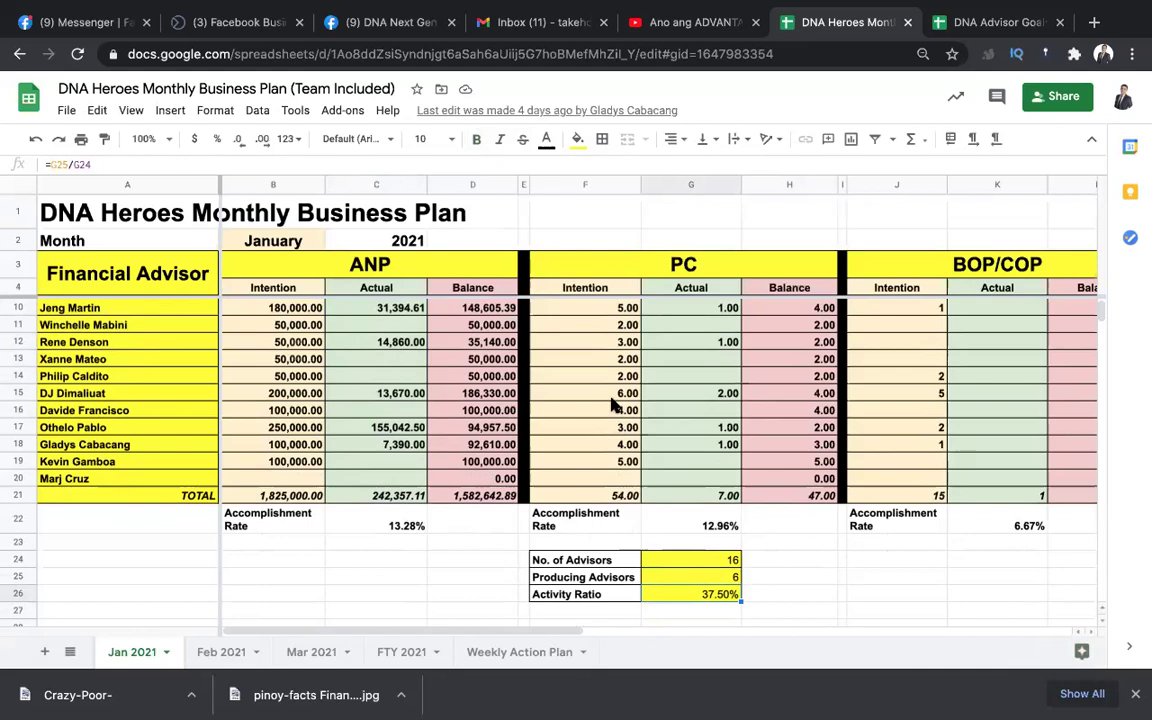
scroll(612, 403, up, 2)
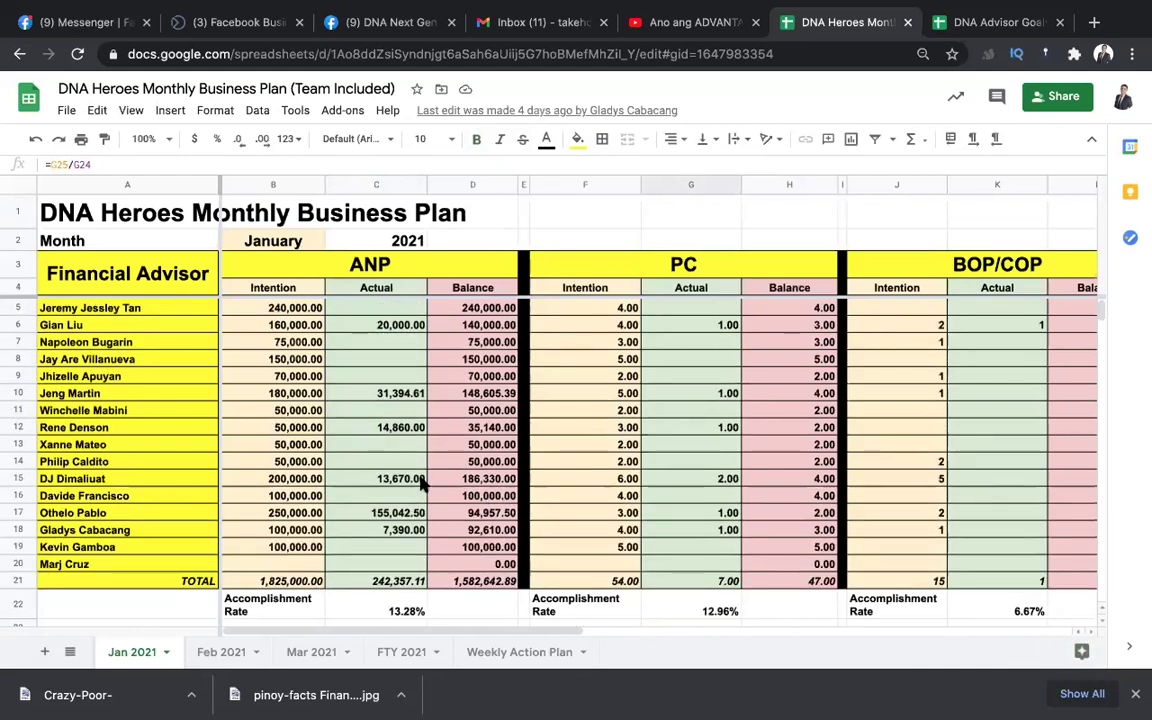
Review the 1Q quarterly table of ANP, PC and BOP/COP intentions, actuals and balances on the Jan 2021 sheet
scroll(393, 478, down, 5)
scroll(393, 480, down, 3)
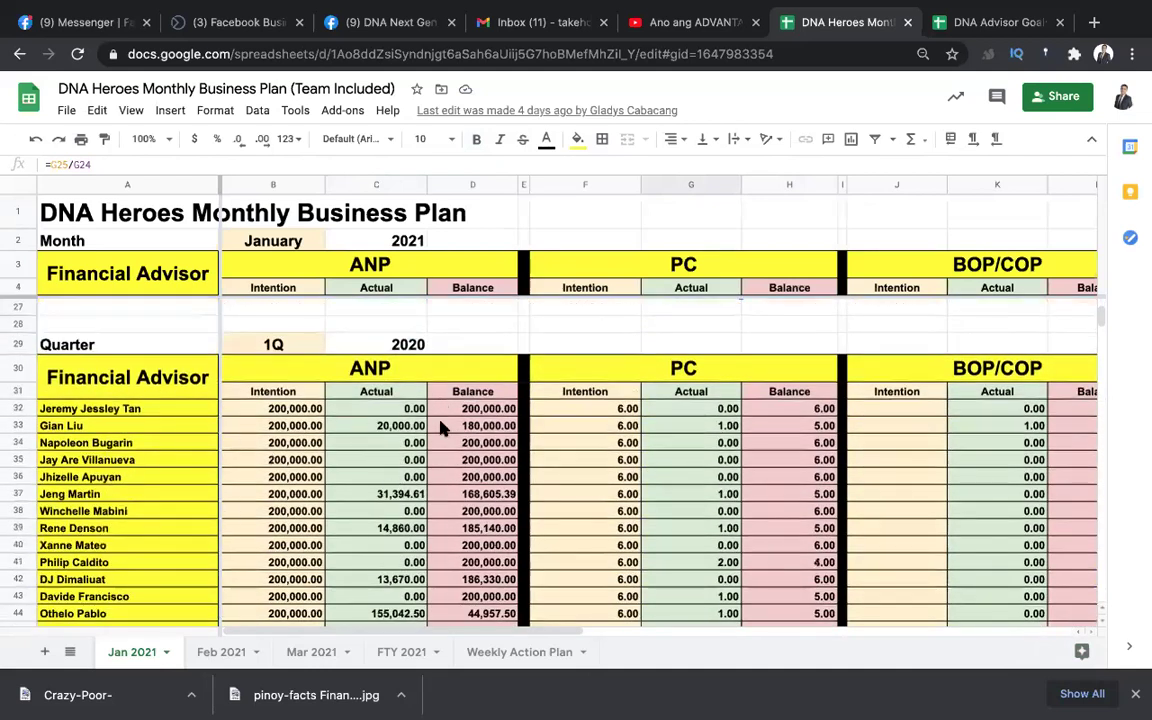
scroll(525, 430, down, 2)
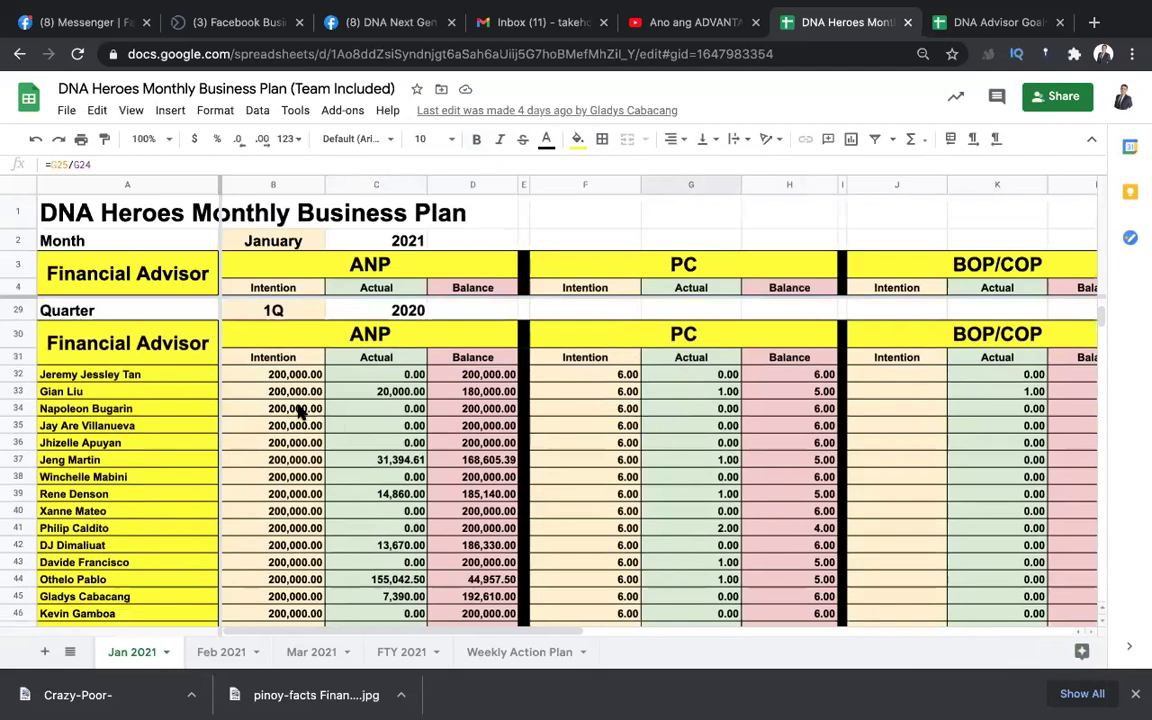
scroll(470, 468, down, 1)
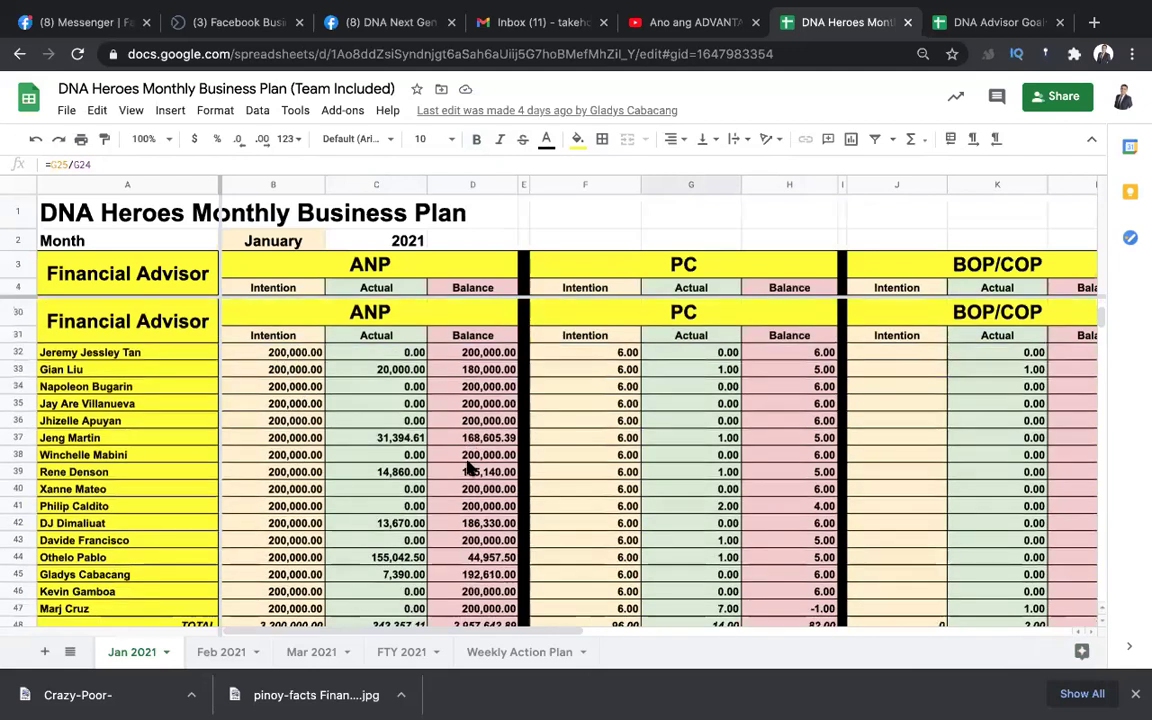
scroll(445, 555, down, 2)
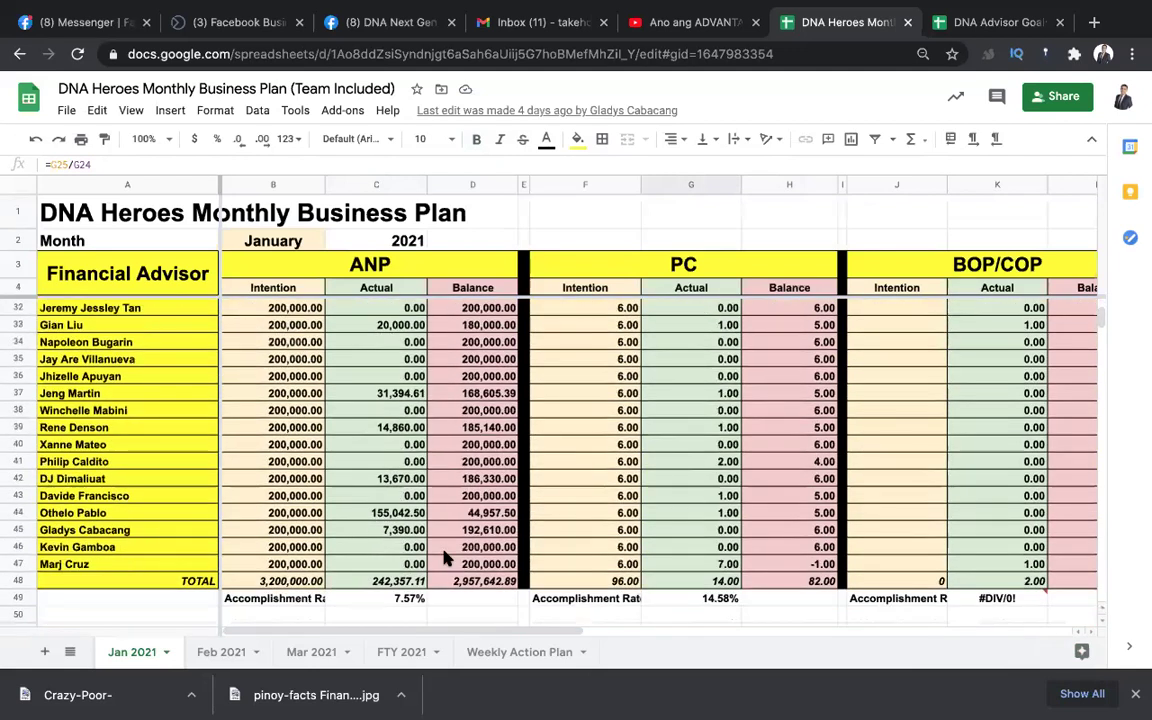
Examine the weekly activity table of approaches, appointments set and seen calls from Week 1 through the TOTAL columns
scroll(445, 558, down, 5)
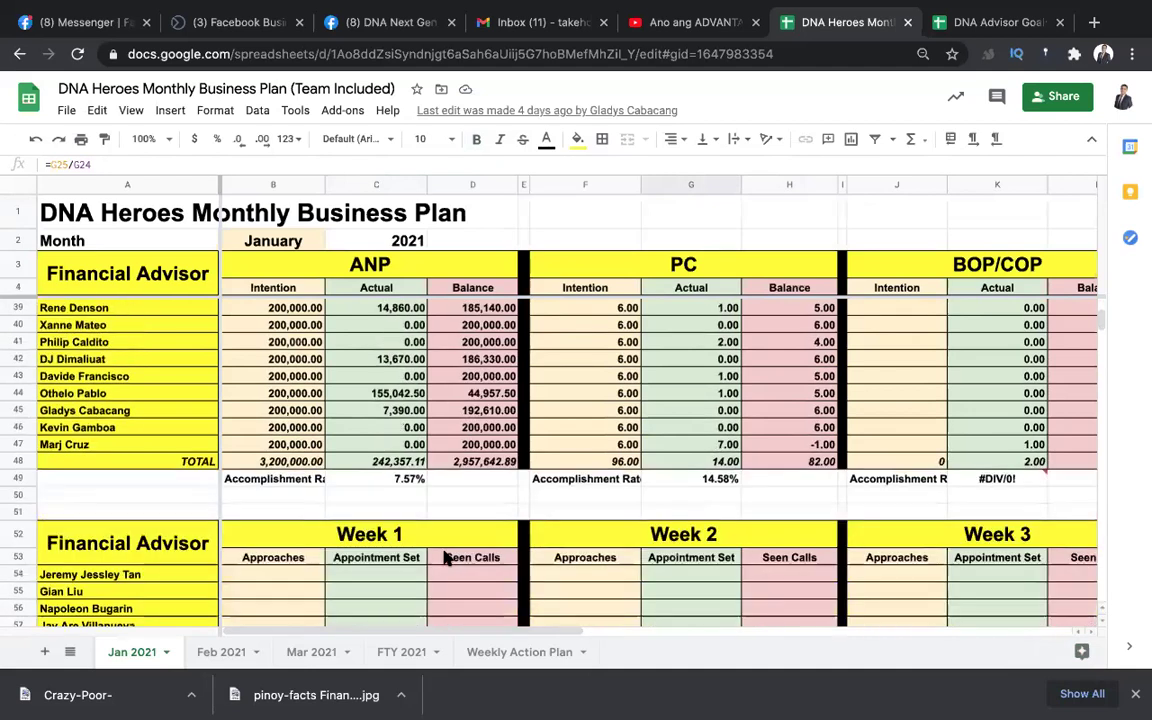
scroll(445, 557, down, 4)
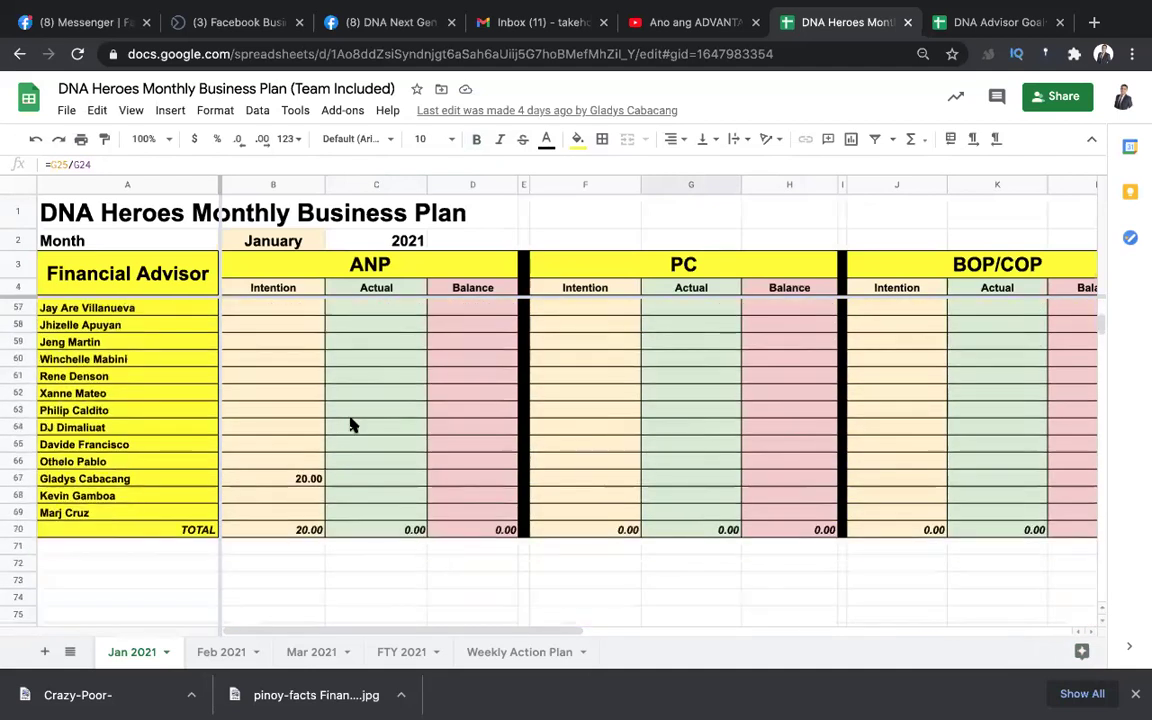
scroll(354, 410, up, 1)
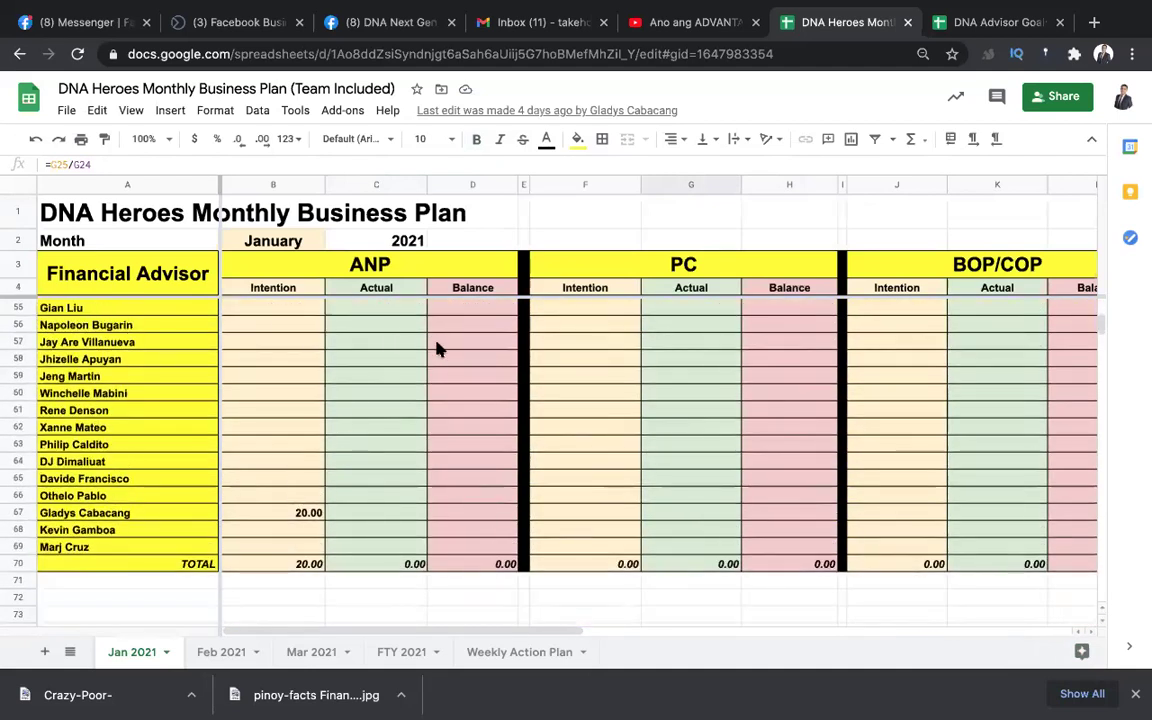
scroll(655, 374, right, 1)
scroll(655, 374, left, 1)
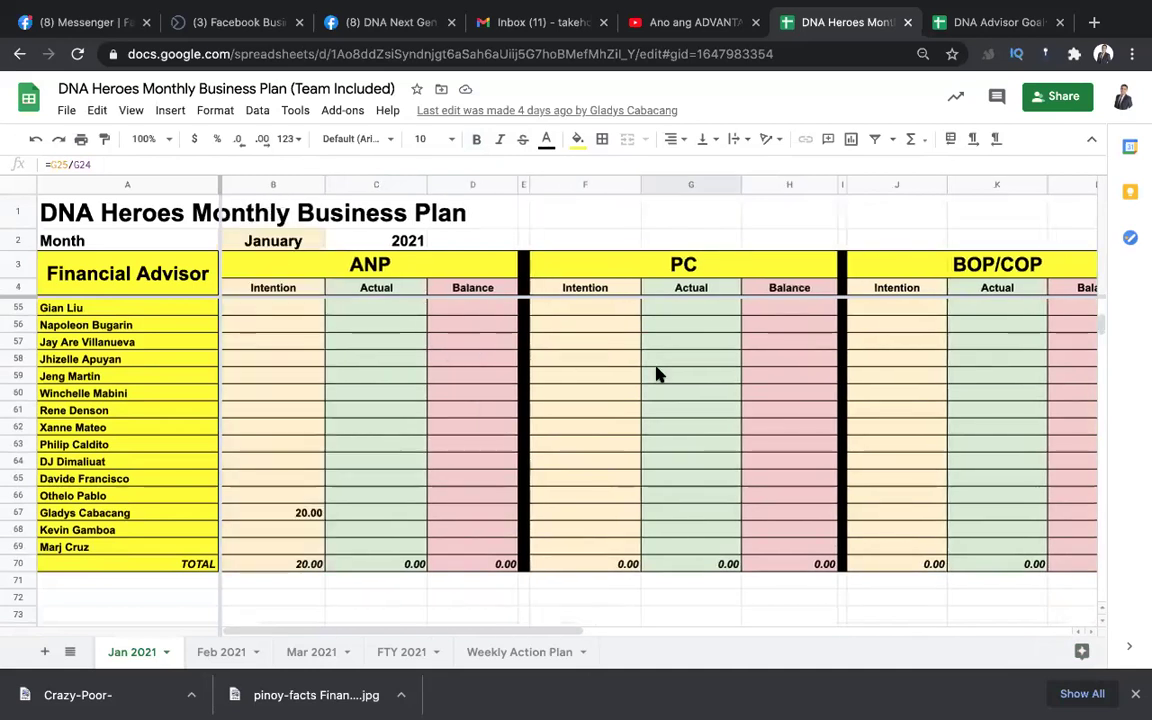
scroll(640, 370, up, 1)
scroll(617, 367, down, 1)
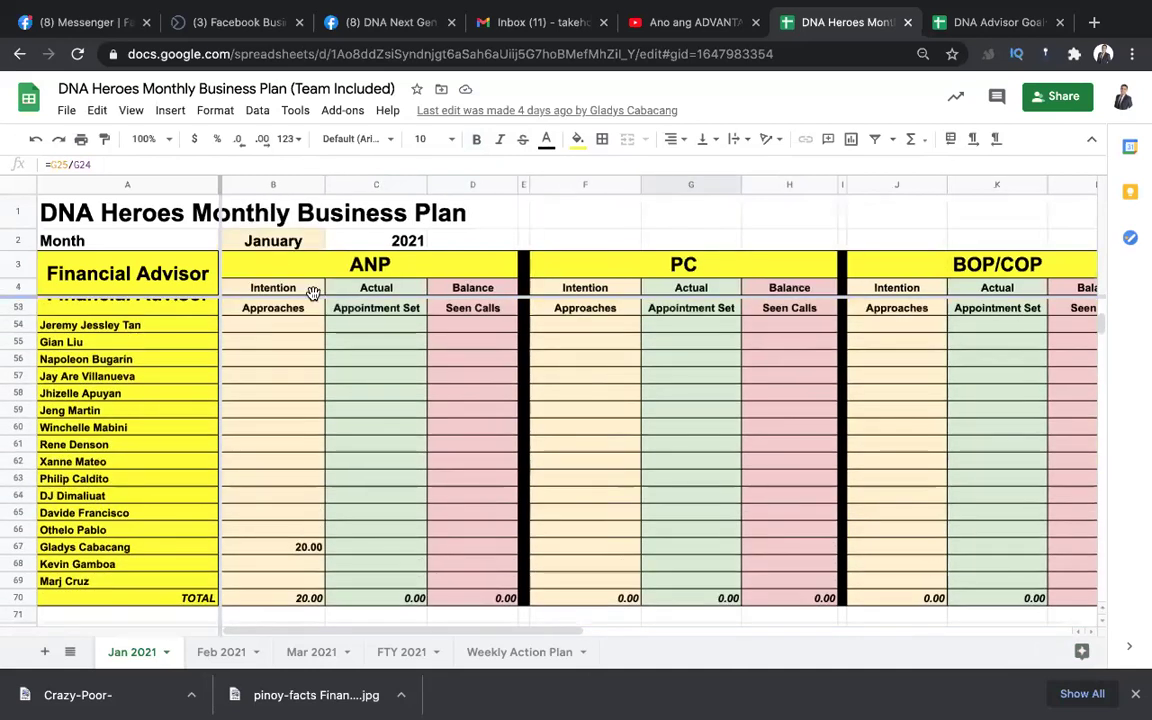
scroll(390, 300, up, 1)
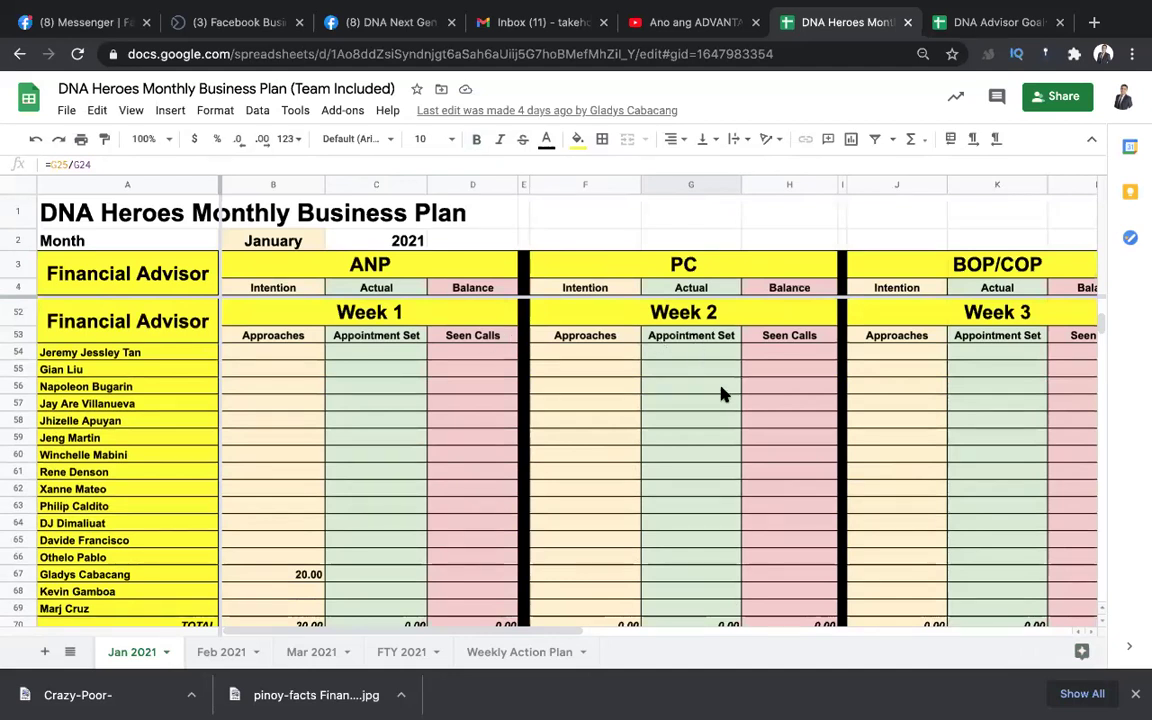
scroll(735, 398, down, 1)
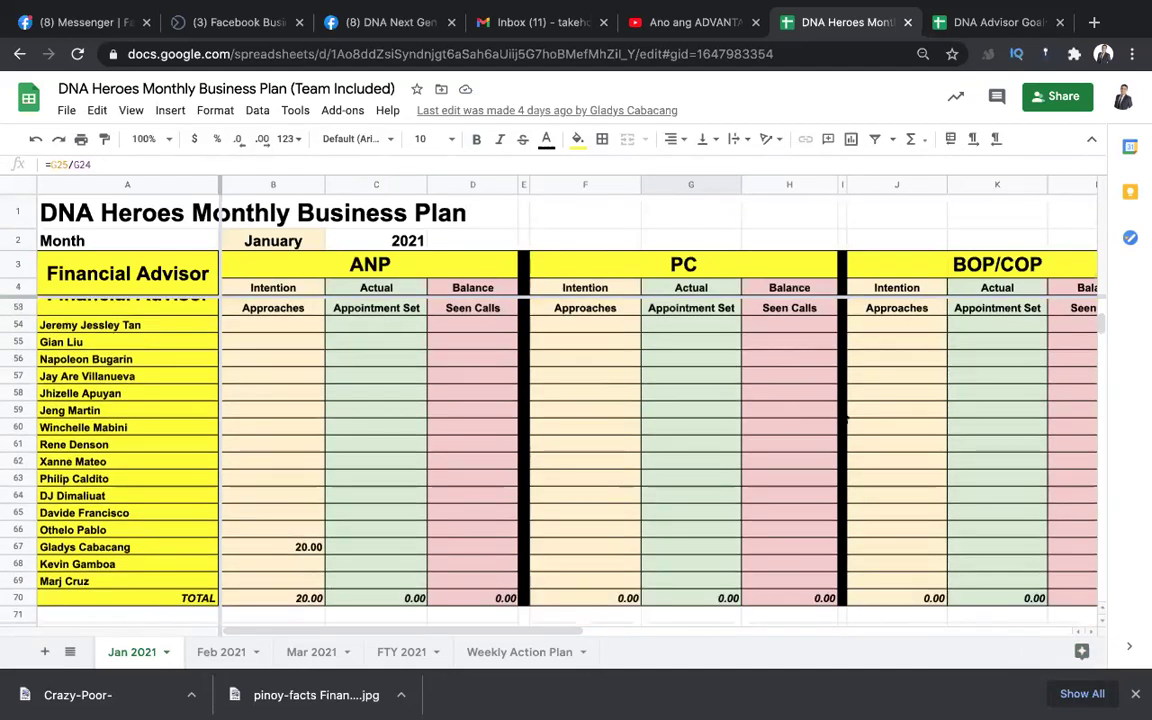
scroll(838, 411, right, 4)
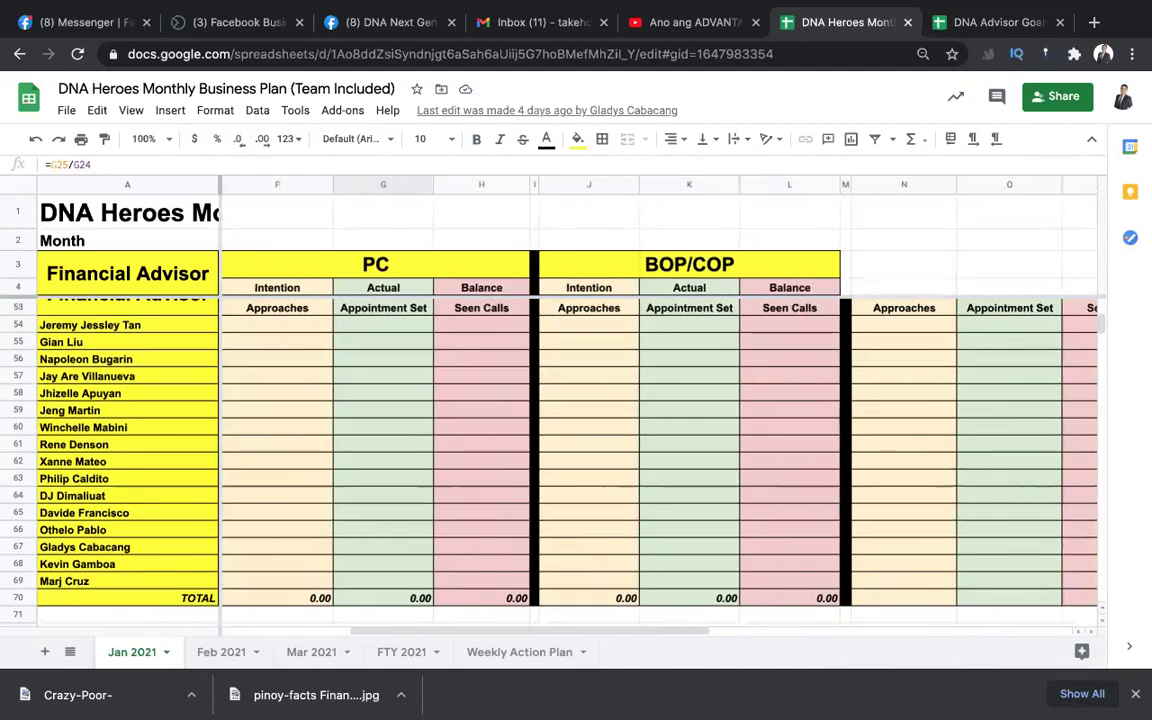
scroll(840, 416, up, 1)
scroll(840, 416, right, 1)
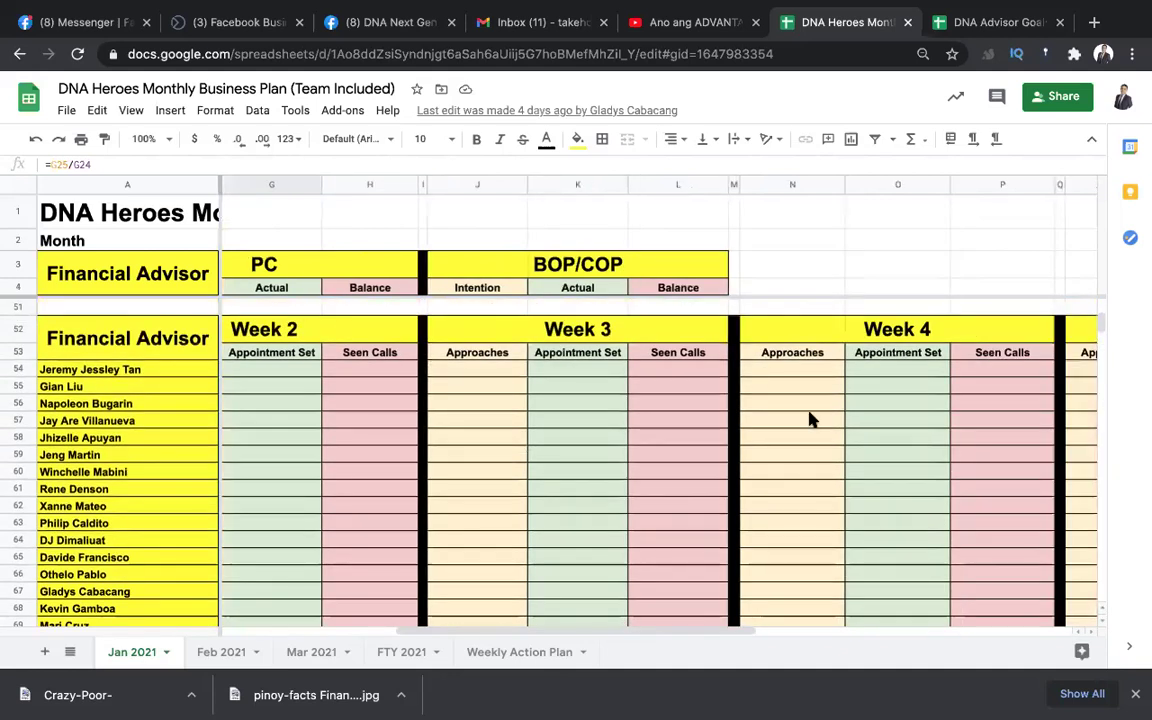
scroll(825, 416, right, 5)
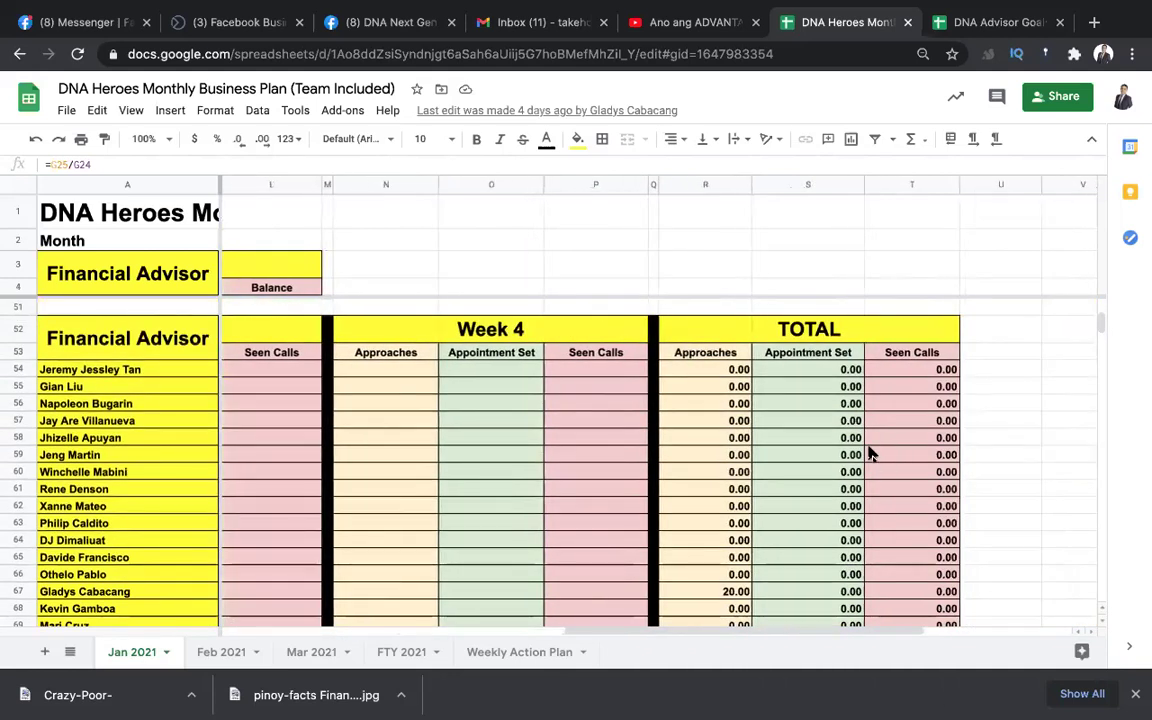
scroll(780, 430, left, 10)
Return to the January monthly table and select the empty PC Actual cell in row 8
scroll(686, 340, up, 10)
scroll(686, 335, up, 6)
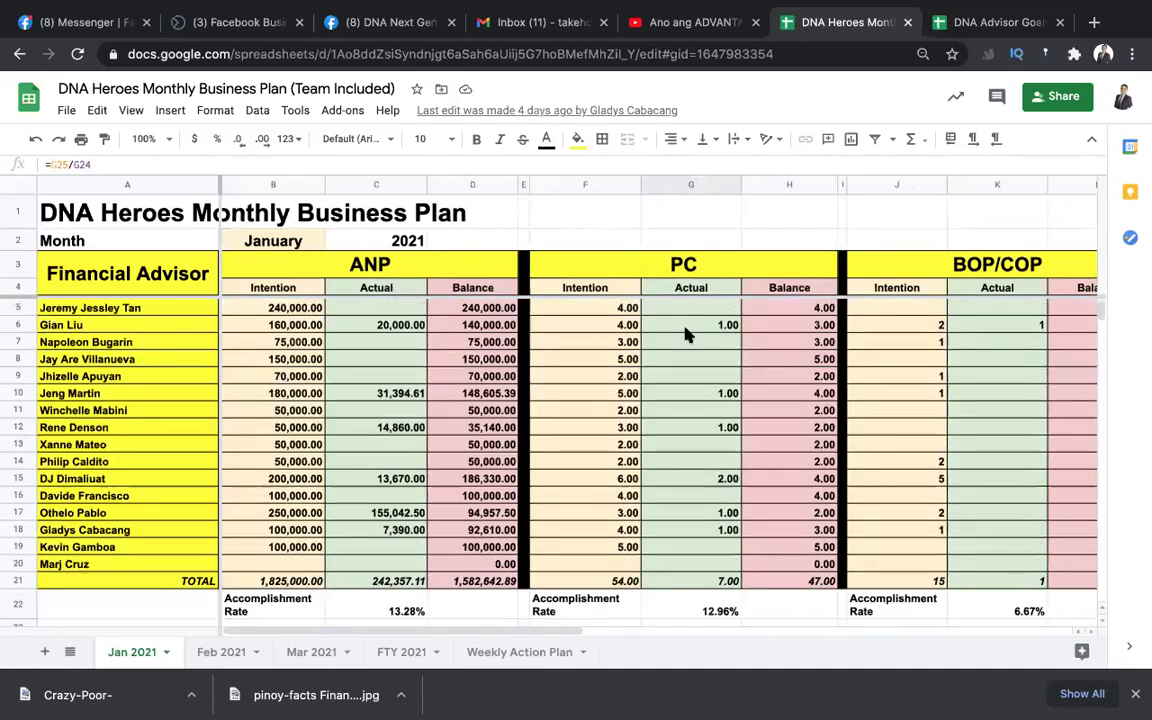
click(658, 363)
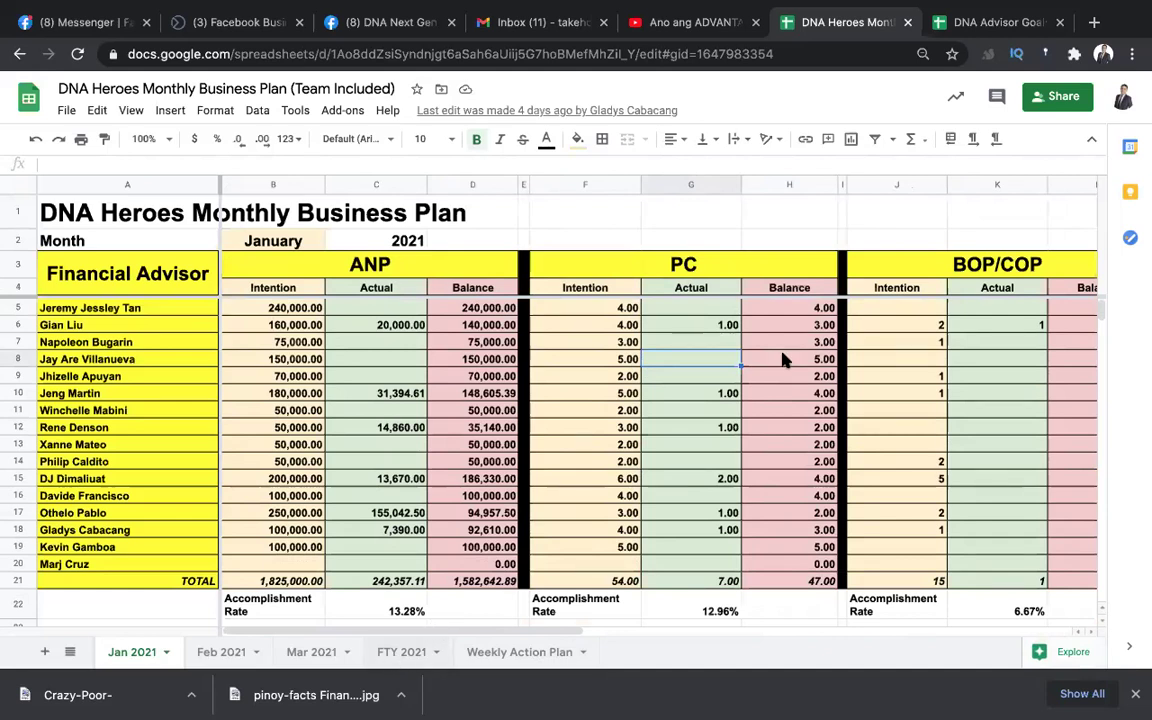
Switch to the DNA Advisor Goals PPB & QBB spreadsheet and enter the advisor's name in the Annual Goals Calculator
click(997, 24)
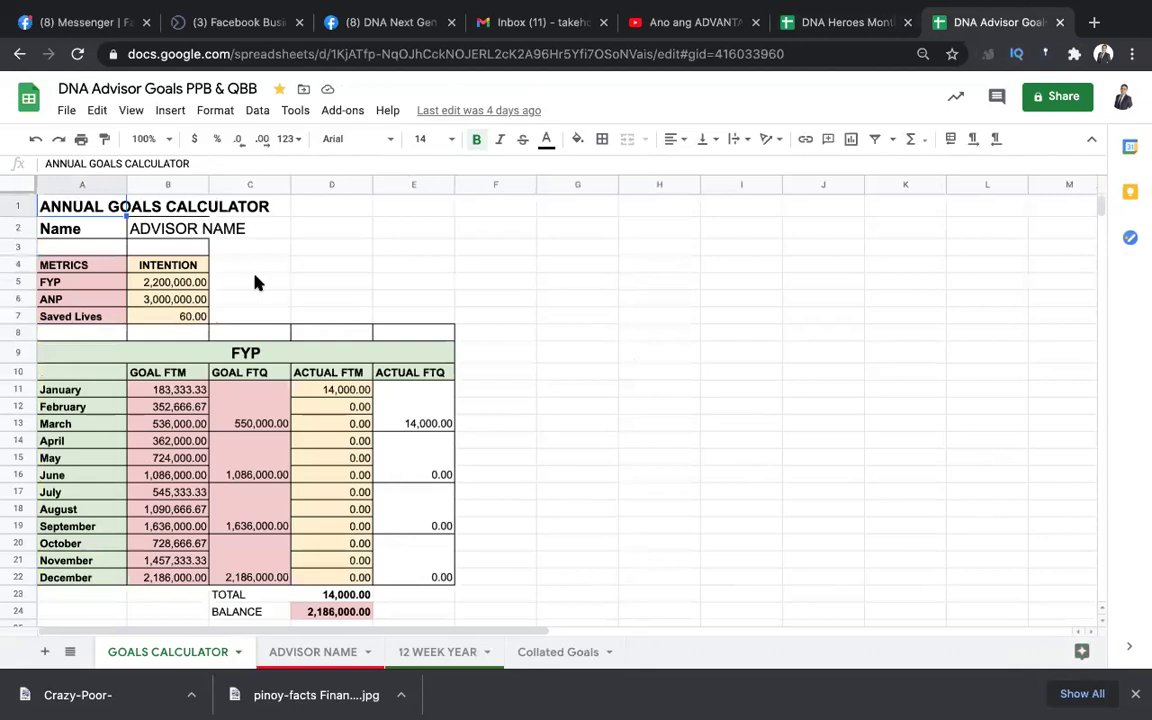
click(177, 288)
click(165, 229)
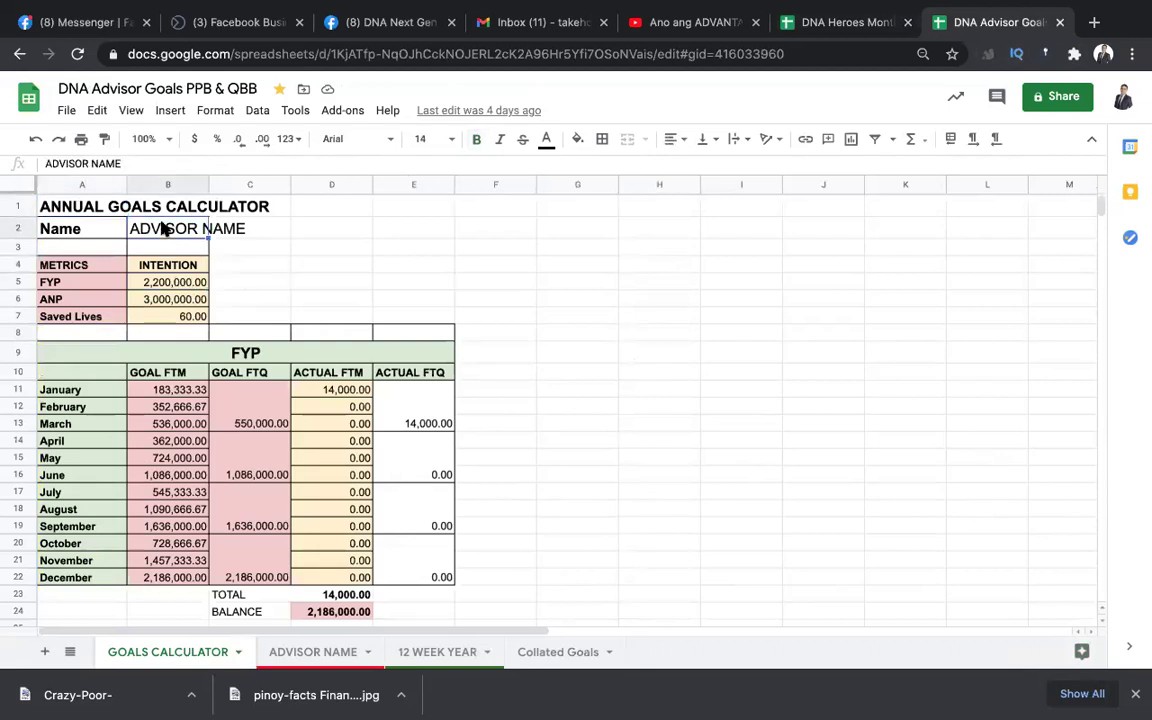
text(JUDD)
key(Up)
click(325, 240)
Inspect the FYP, ANP and Saved Lives intention values in the Annual Goals Calculator
click(192, 287)
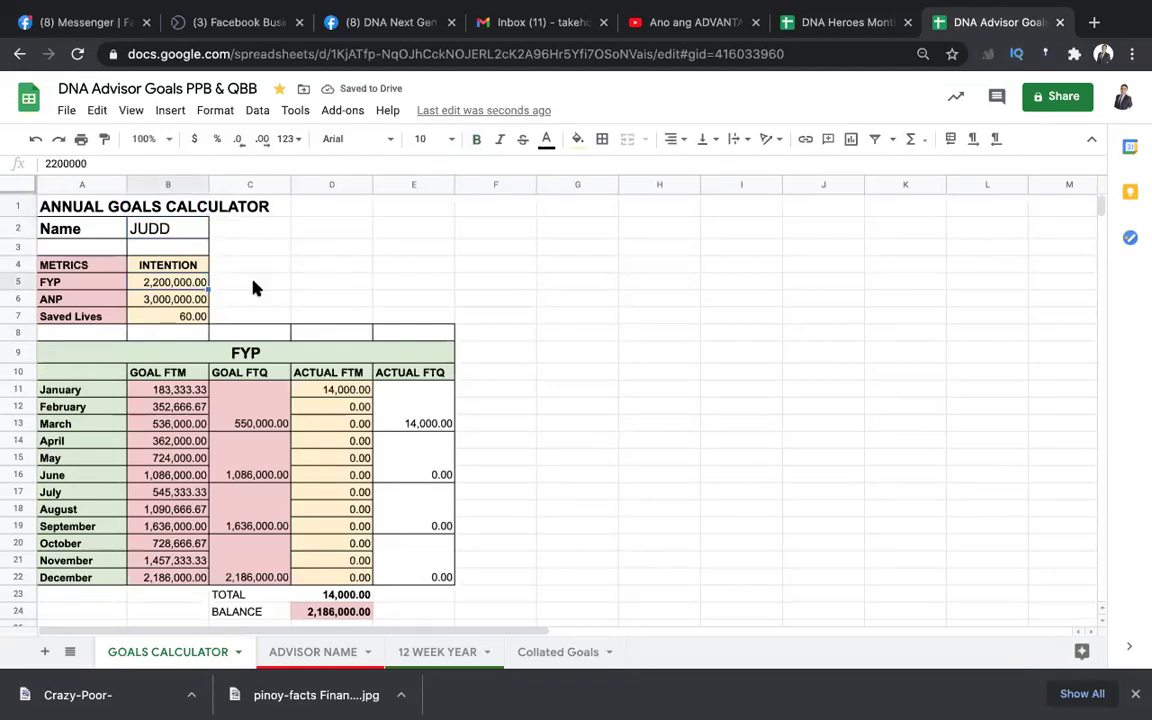
click(185, 303)
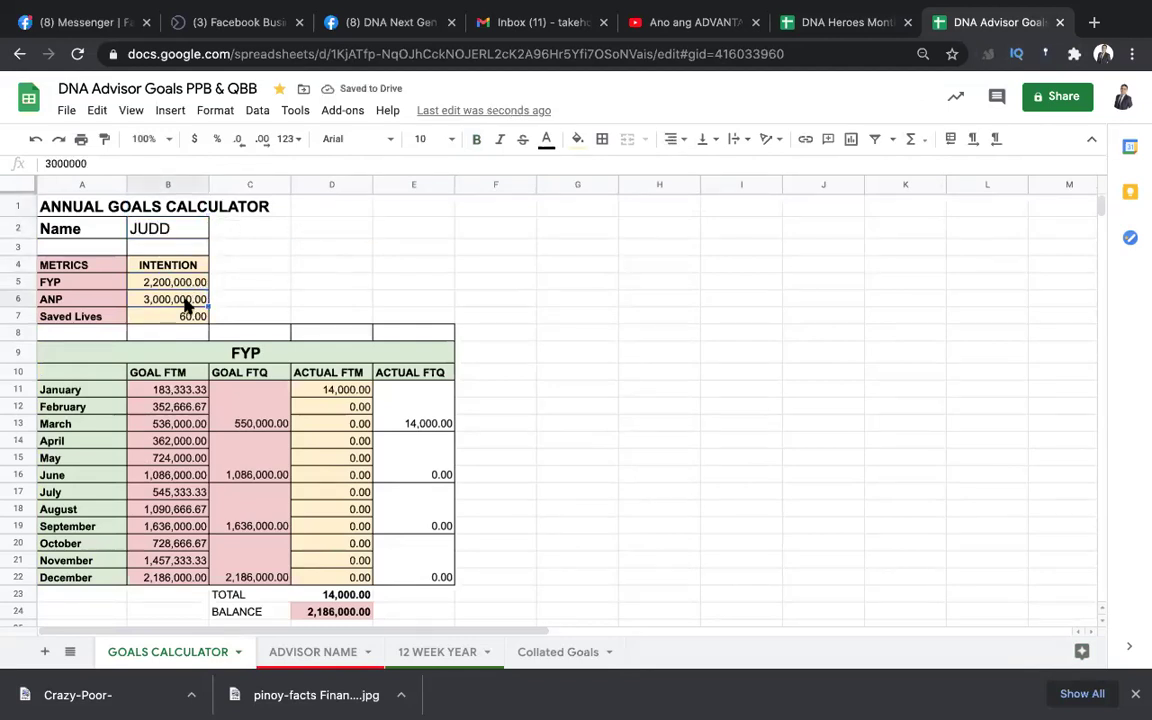
click(186, 318)
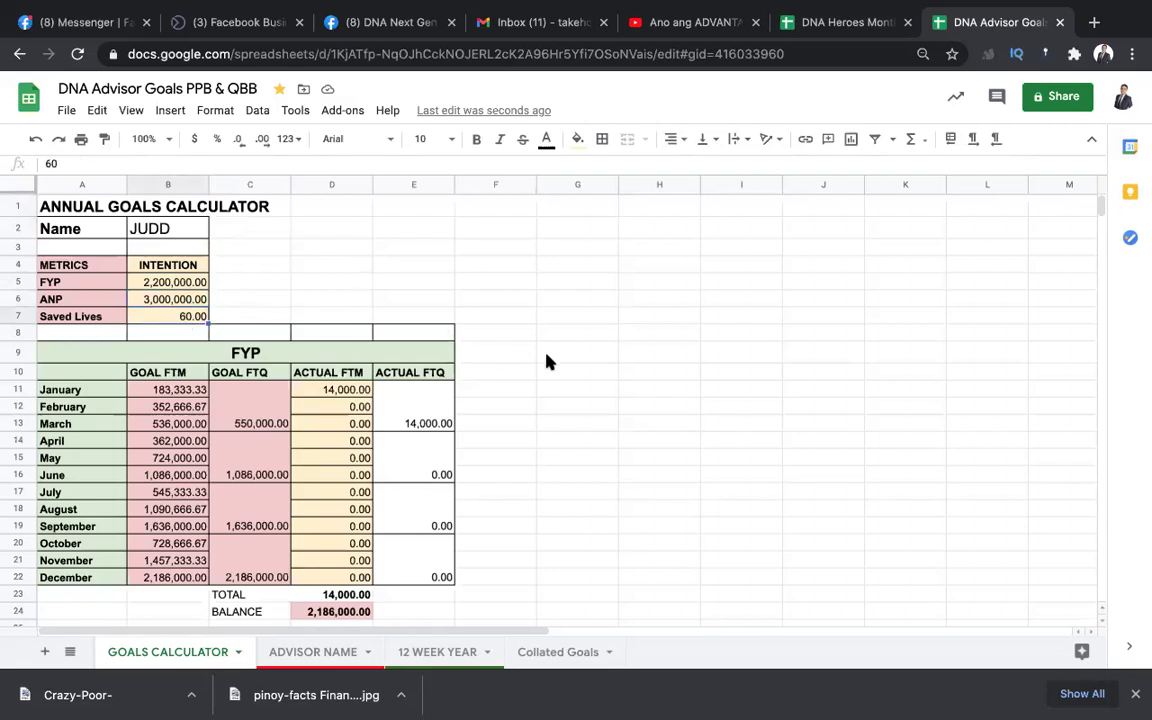
Set January's Actual FTM in the FYP table to 0
scroll(590, 381, down, 1)
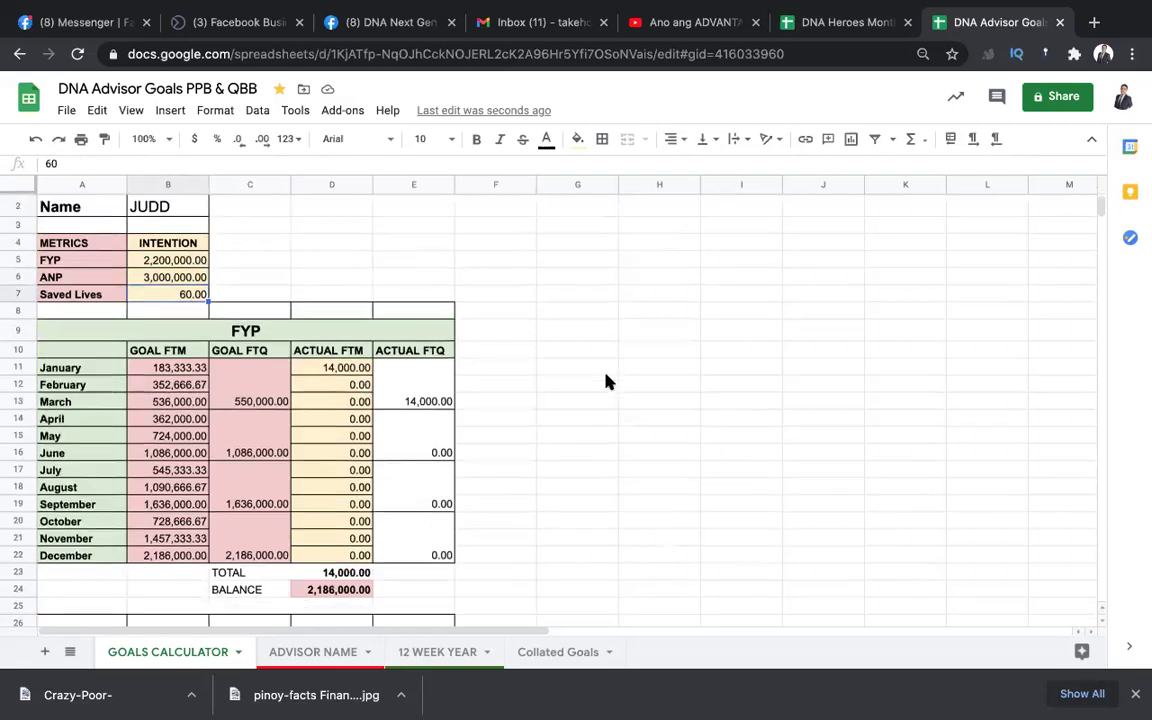
click(341, 370)
text(0)
click(532, 347)
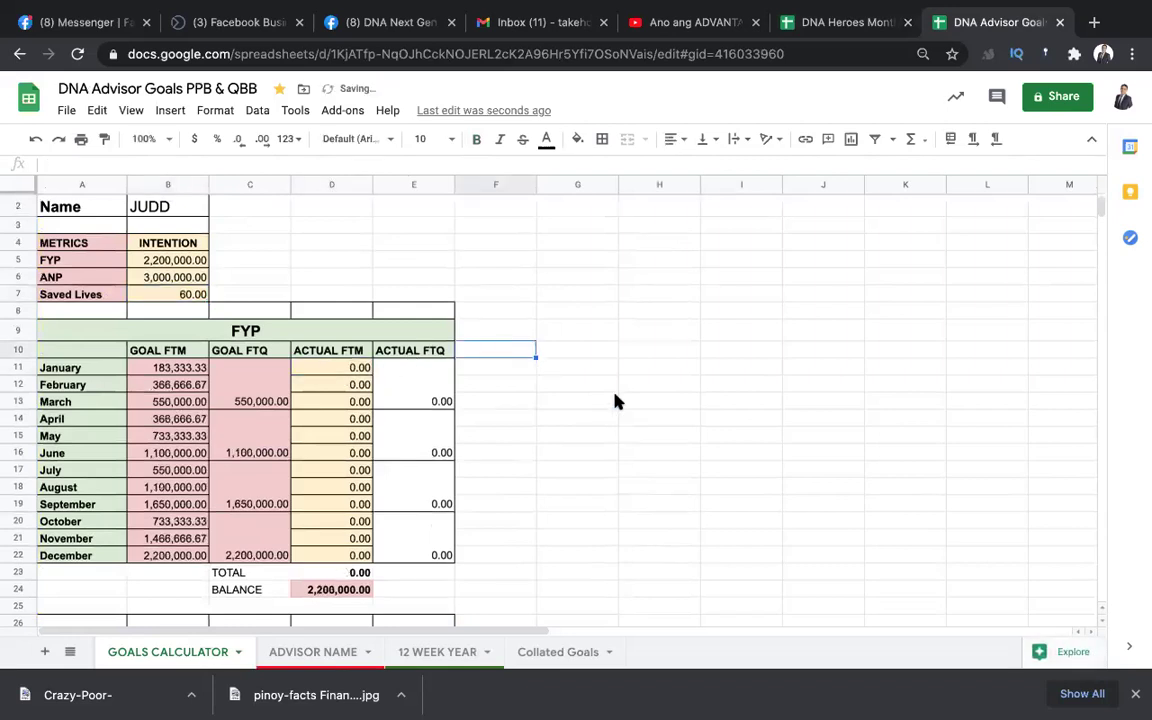
Inspect the formulas behind January's Goal FTM and the first-quarter Goal FTQ in the FYP table
scroll(617, 401, down, 2)
click(175, 331)
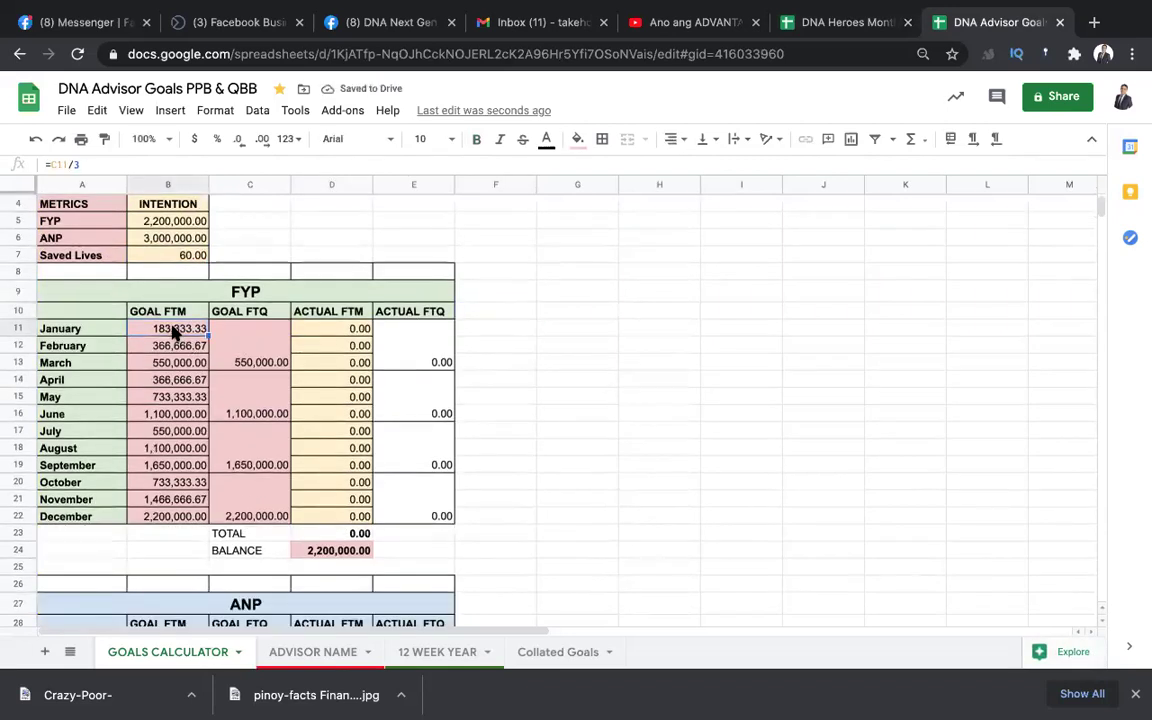
click(244, 360)
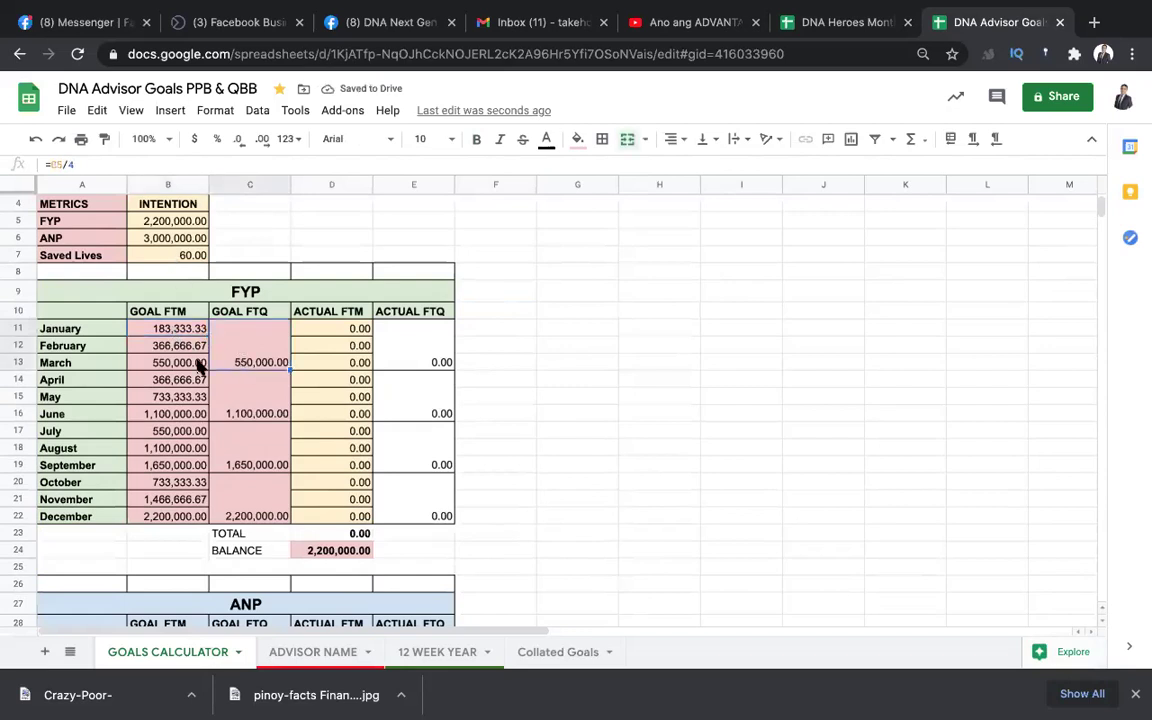
click(183, 331)
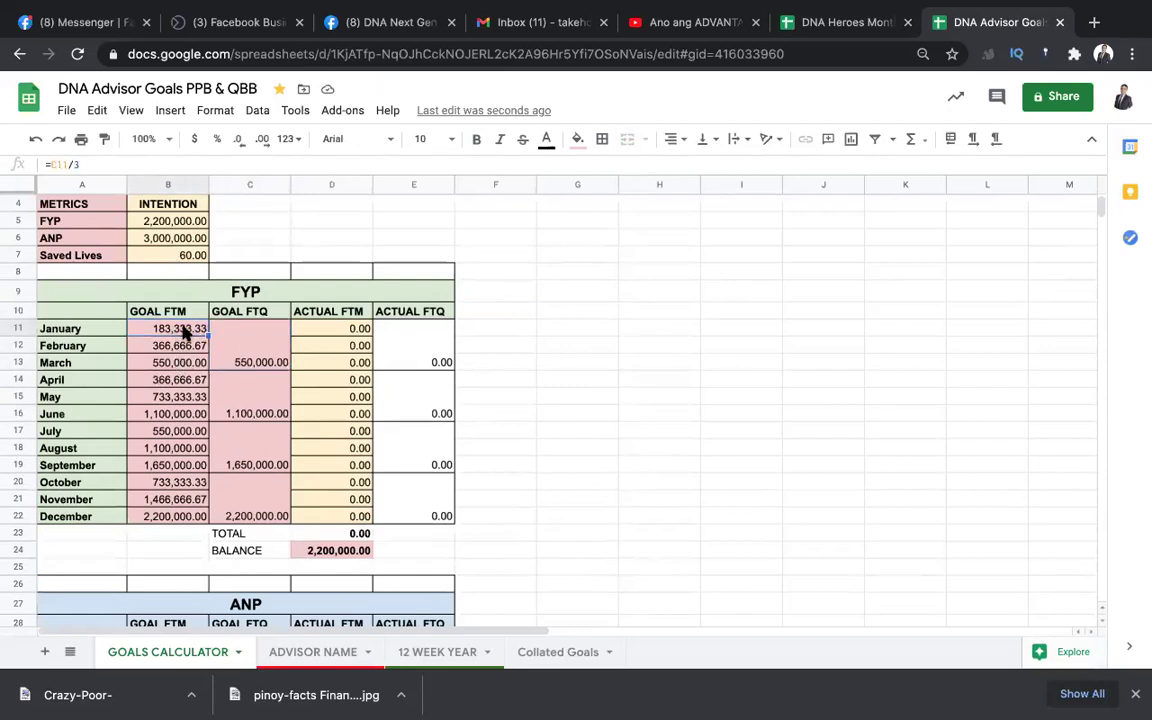
scroll(183, 333, up, 1)
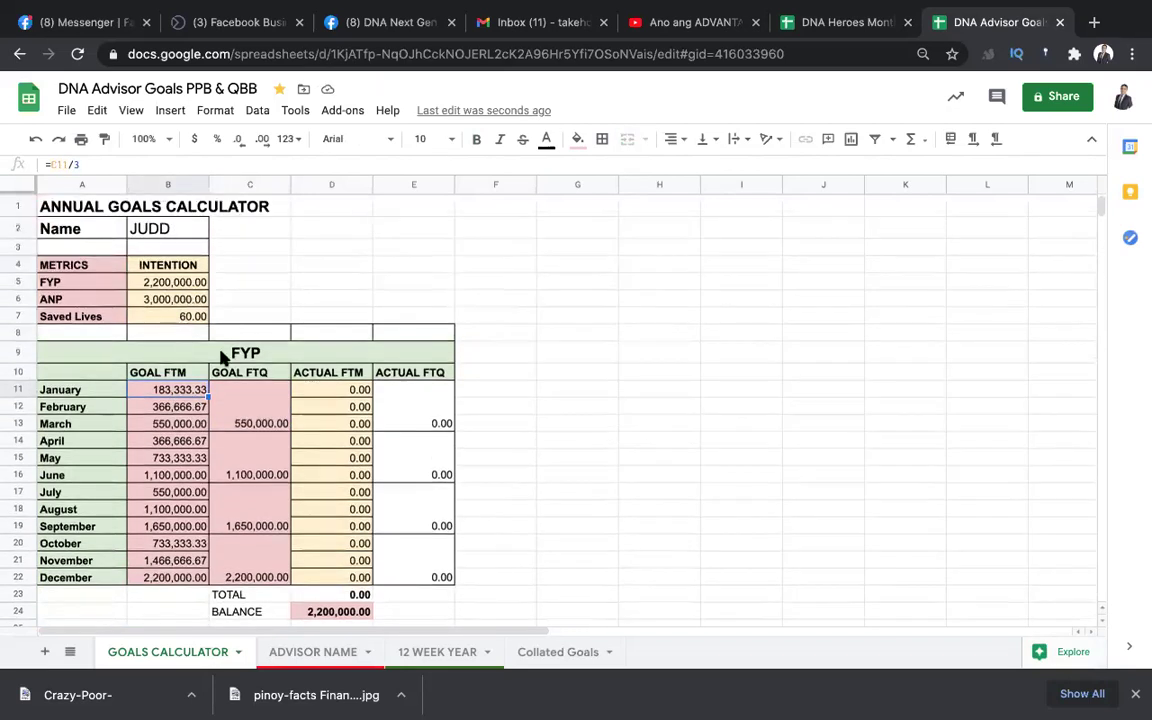
click(256, 398)
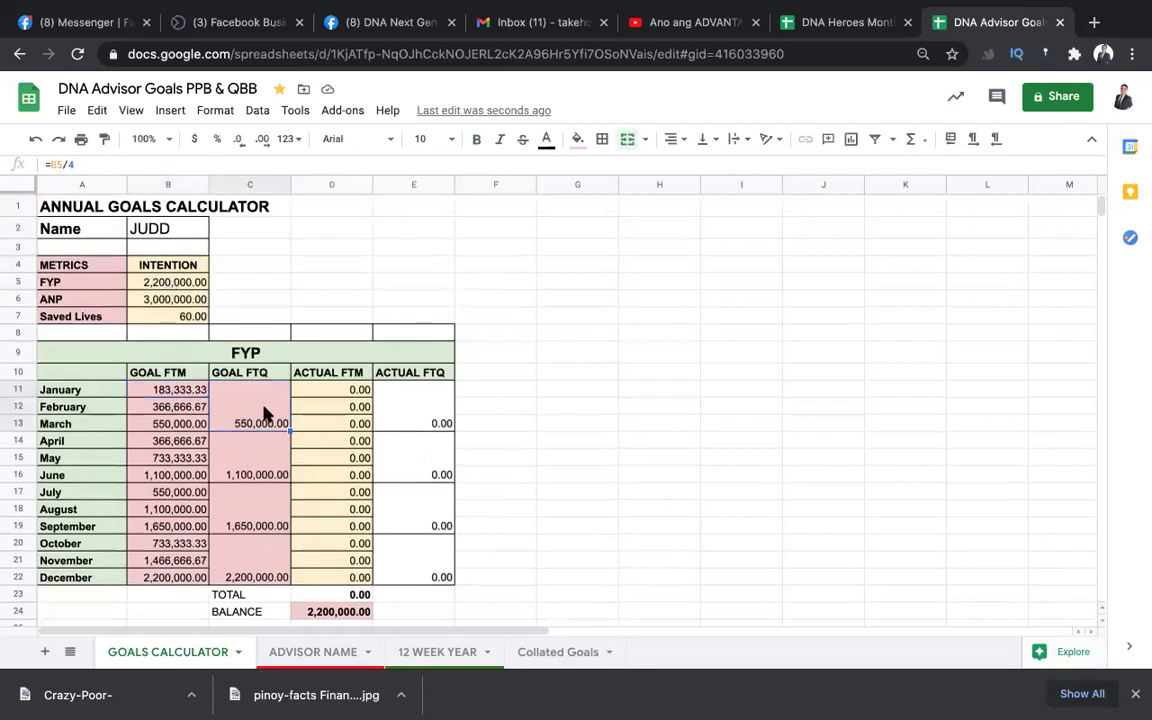
click(176, 389)
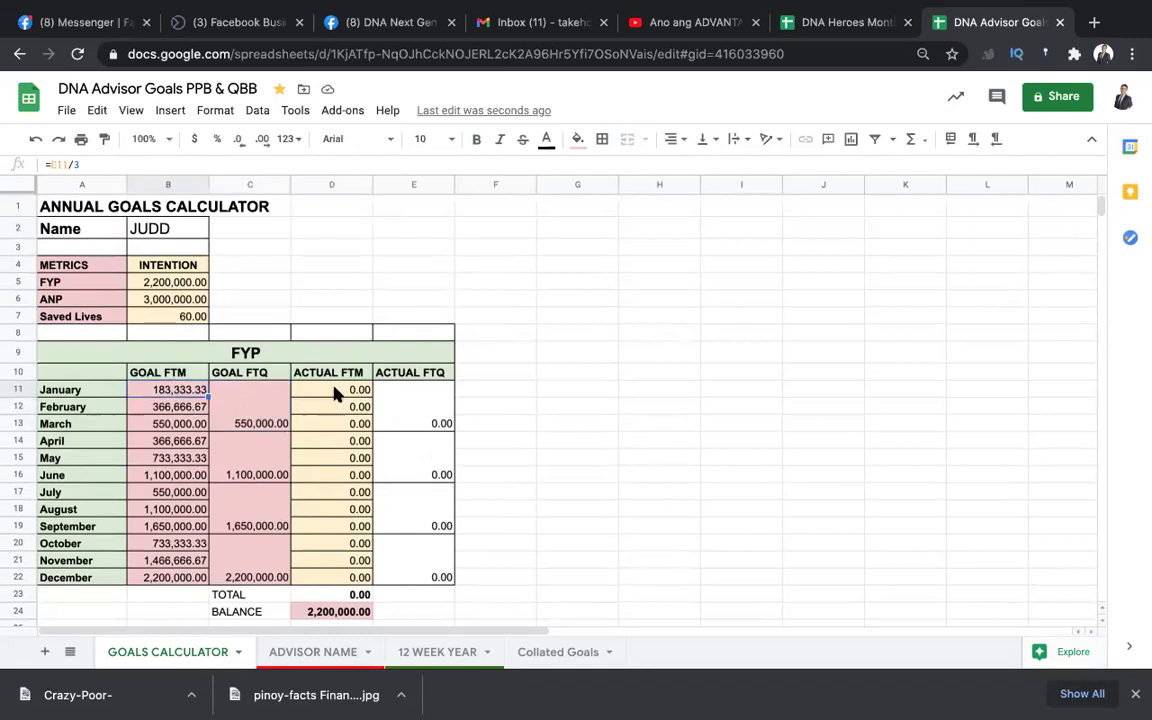
Enter 200,000 as January's Actual FTM in the FYP table and check the February and first-quarter goals
click(300, 389)
text(200)
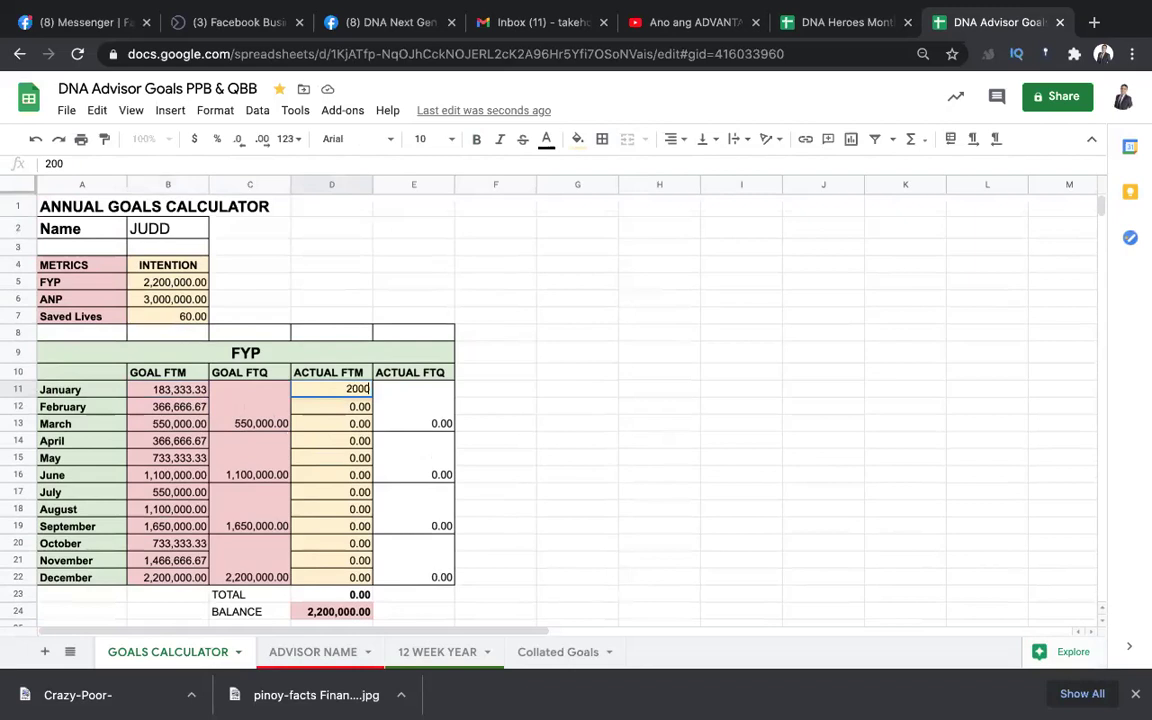
text(,00000)
key(Return)
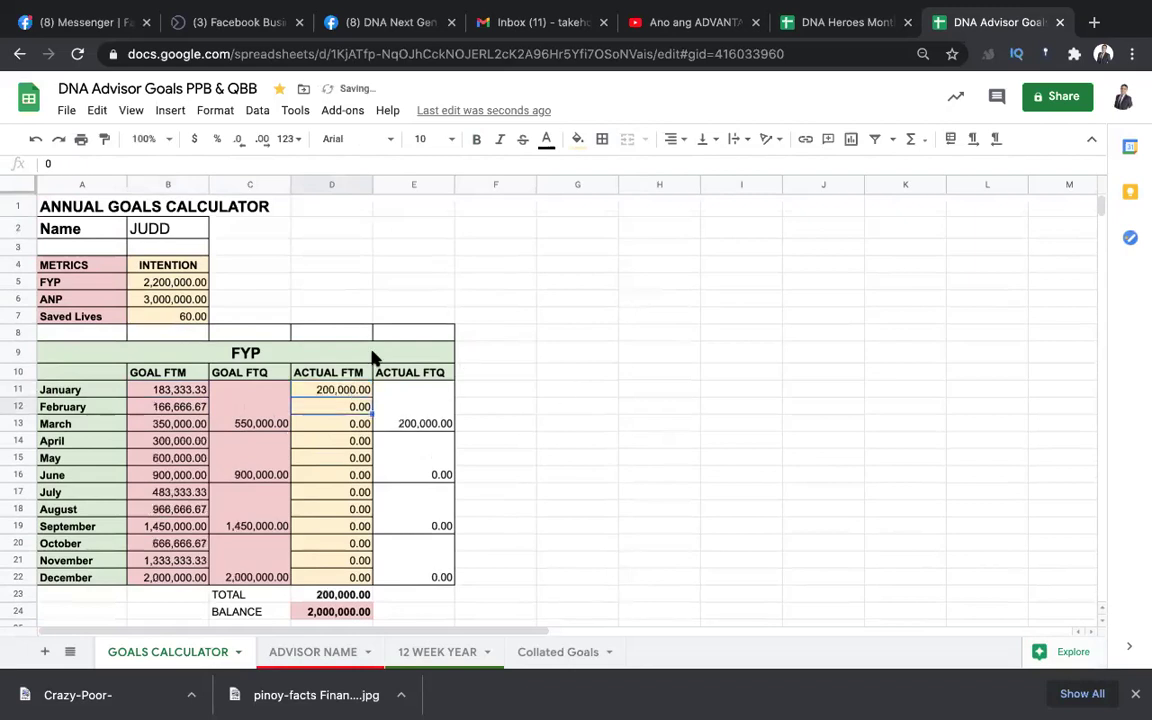
click(172, 410)
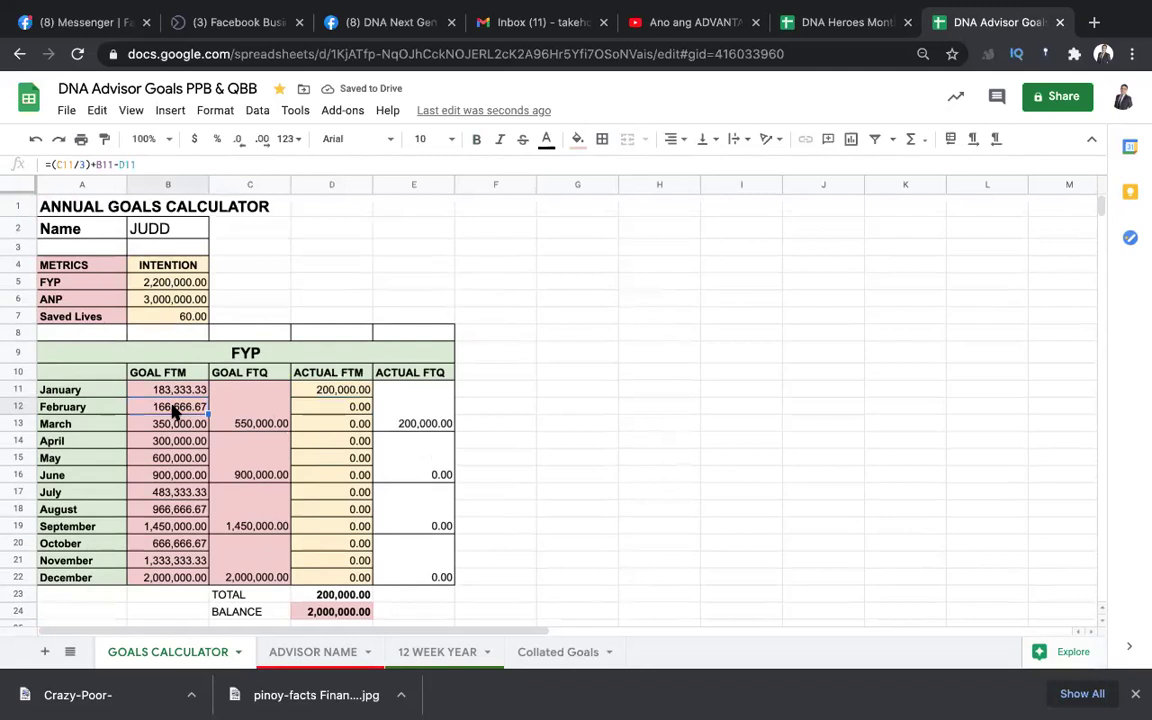
click(266, 428)
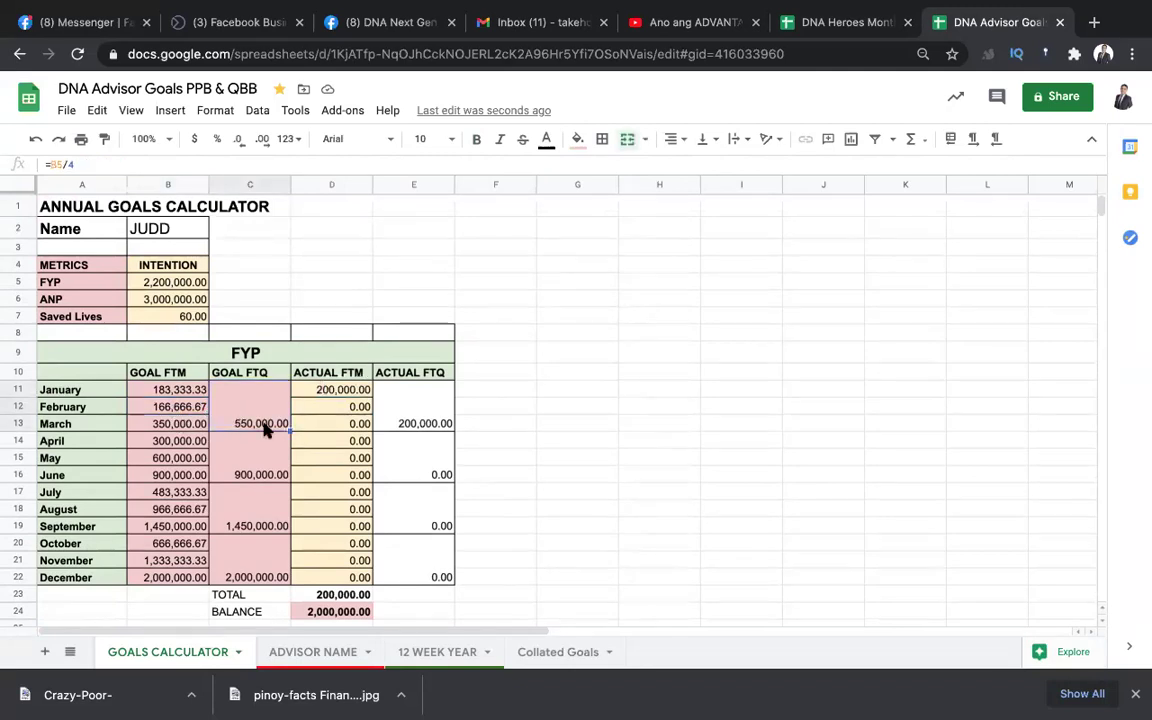
Set January's Actual FTM in the FYP table to 100,000 and check February's Goal FTM
click(350, 390)
text(100000)
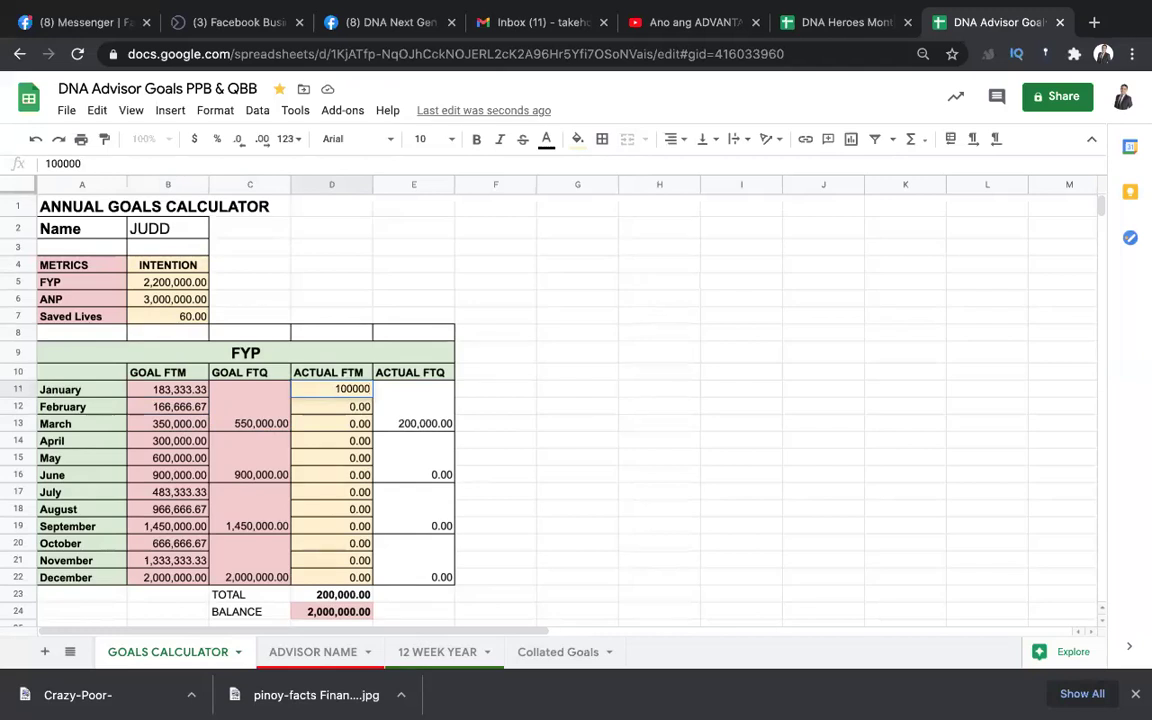
key(Return)
click(178, 408)
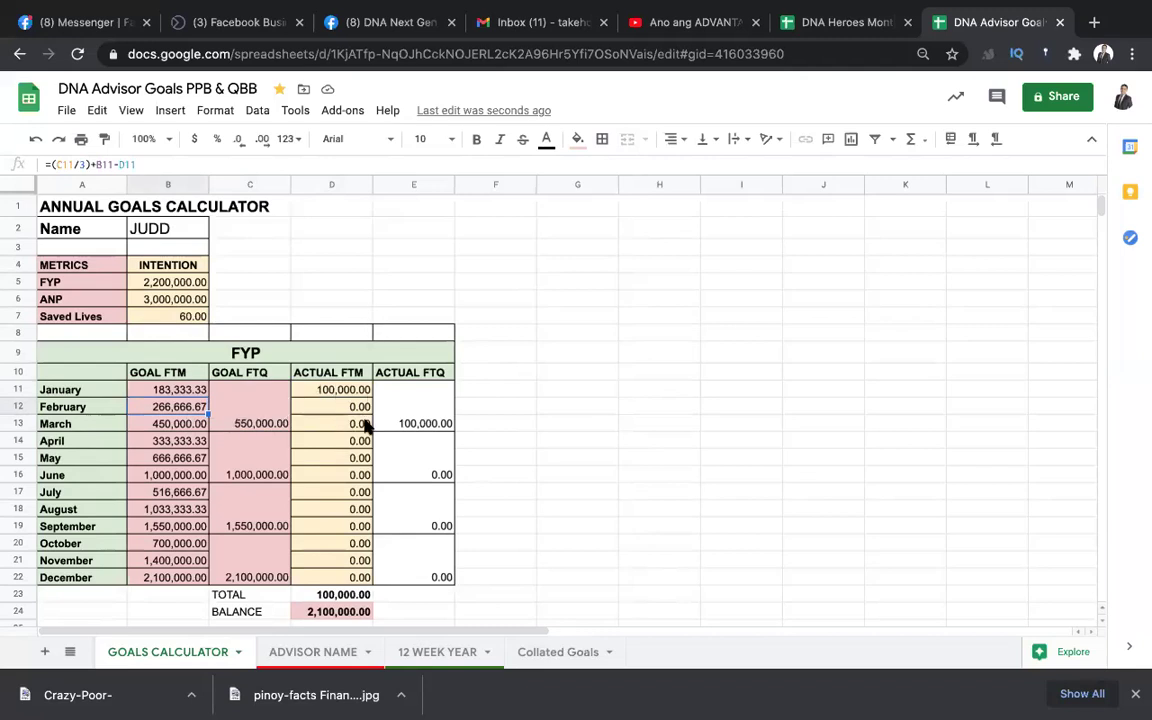
Set January's Actual FTM in the ANP table to 0 and check the fourth-quarter Goal FTQ
scroll(365, 425, down, 5)
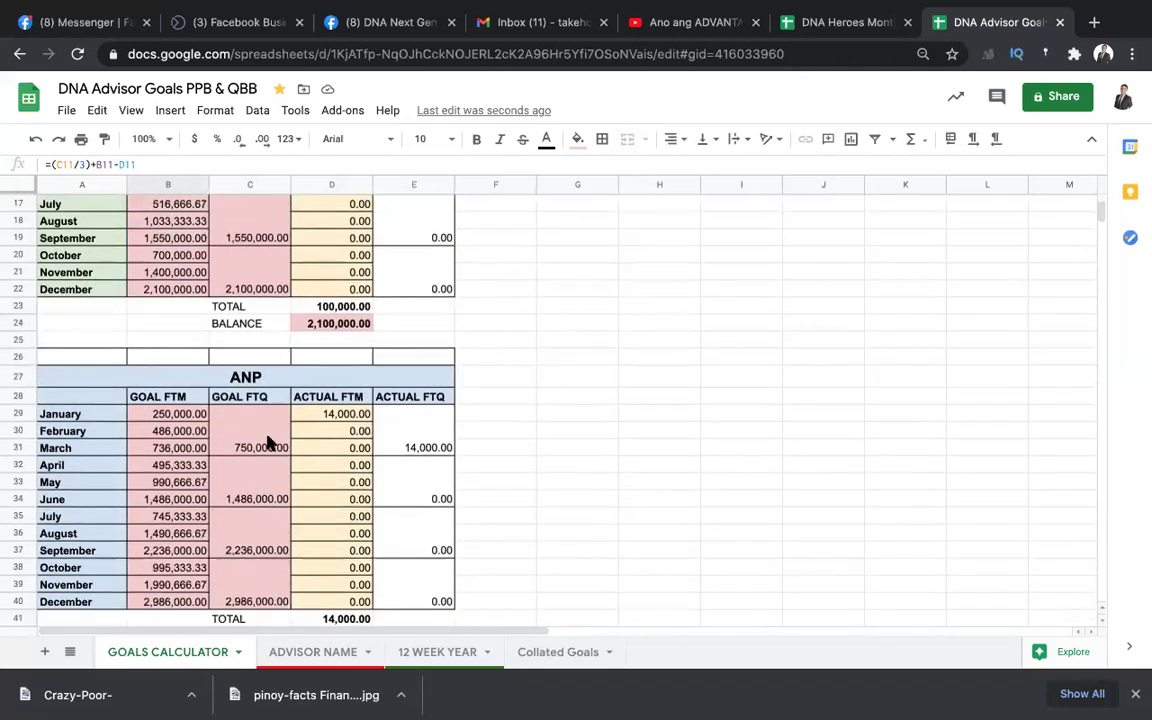
click(357, 419)
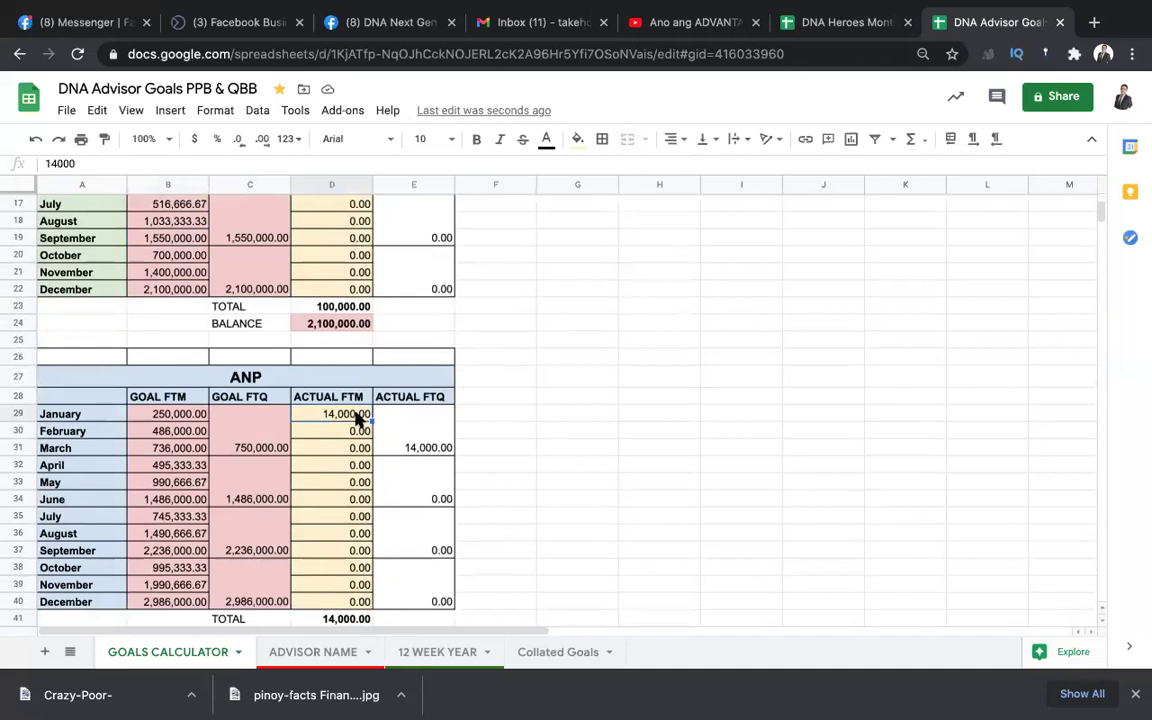
text(0)
key(Return)
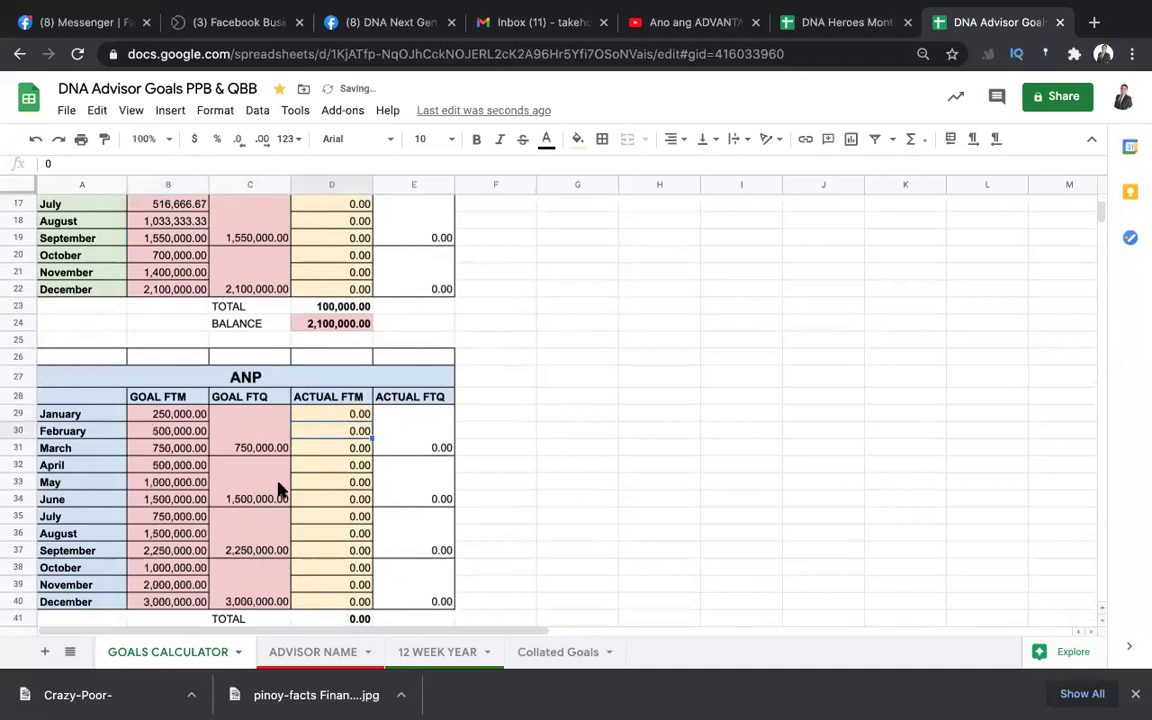
scroll(200, 489, down, 1)
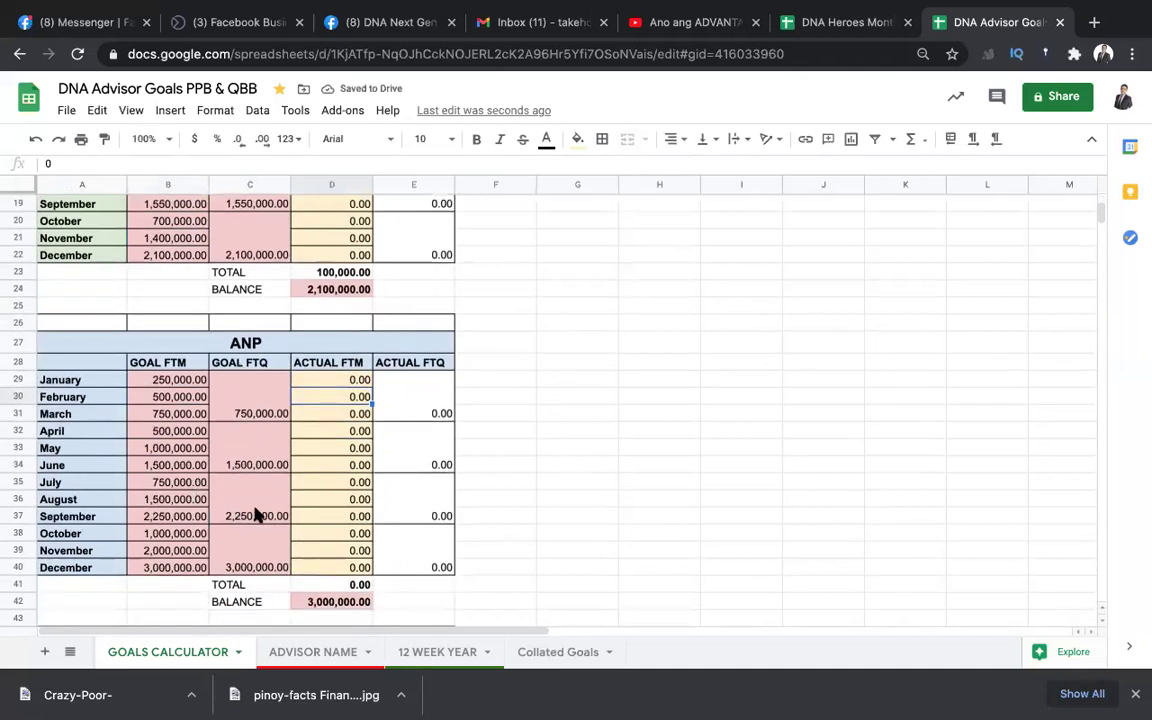
scroll(290, 515, down, 1)
click(250, 531)
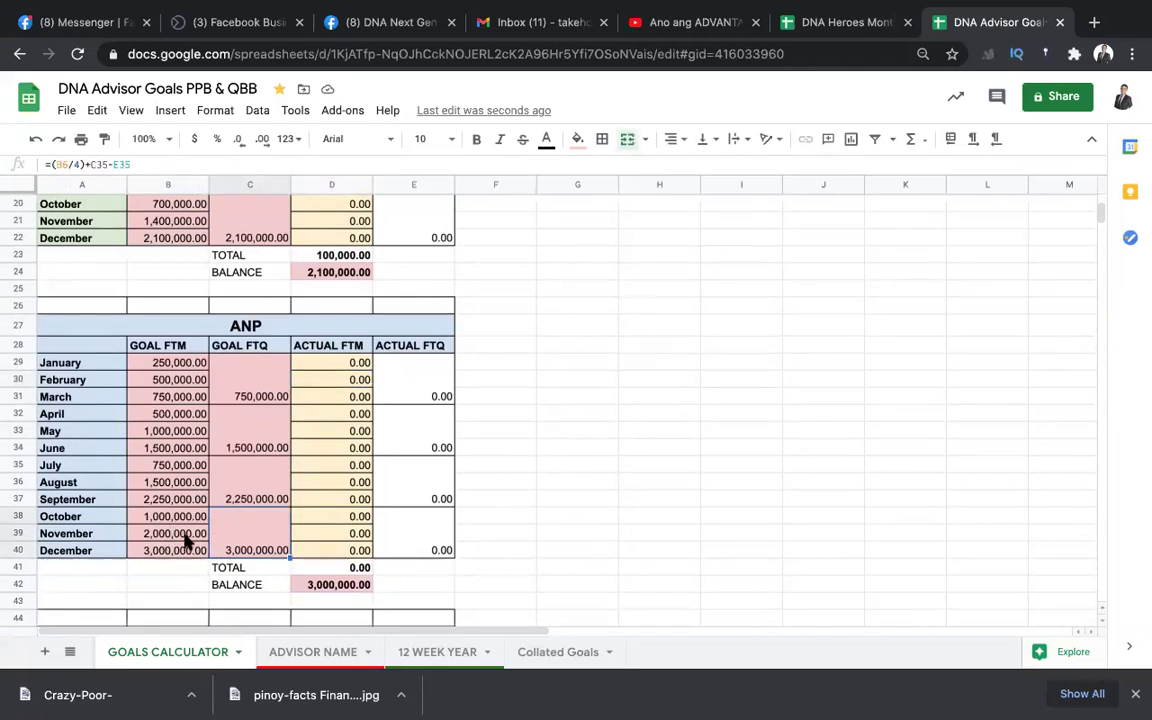
Enter 1 as the Actual FTM for January, February and March in the Saved Lives table
scroll(316, 546, down, 1)
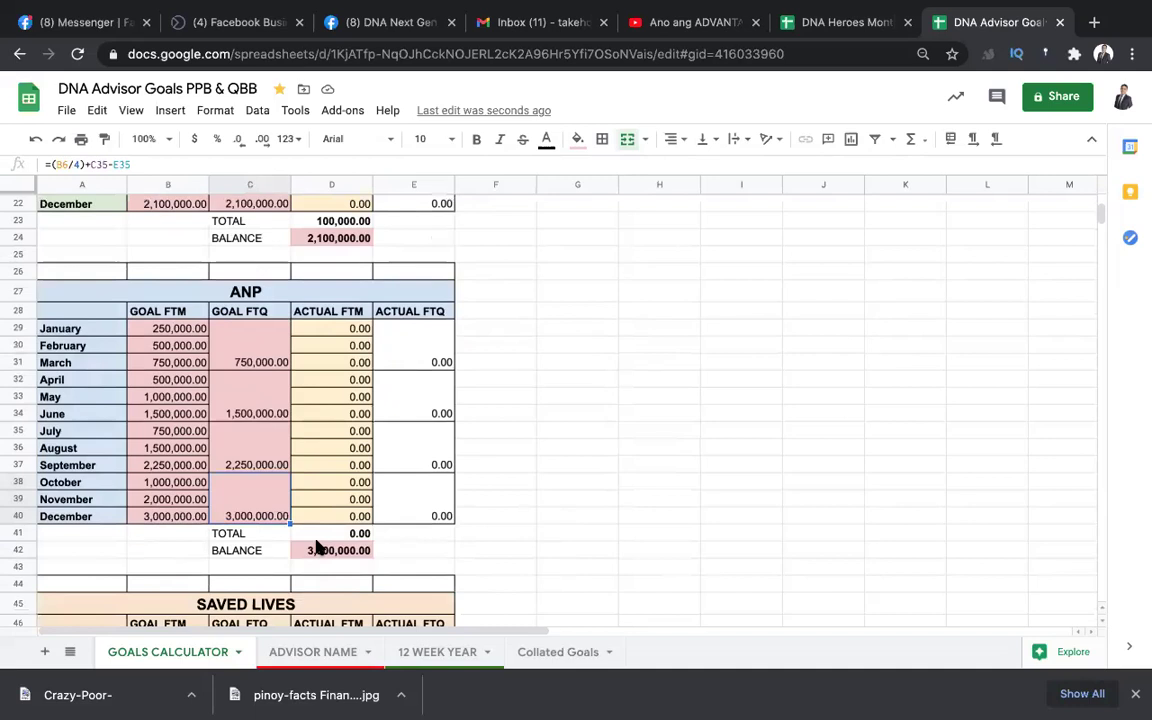
scroll(318, 548, down, 5)
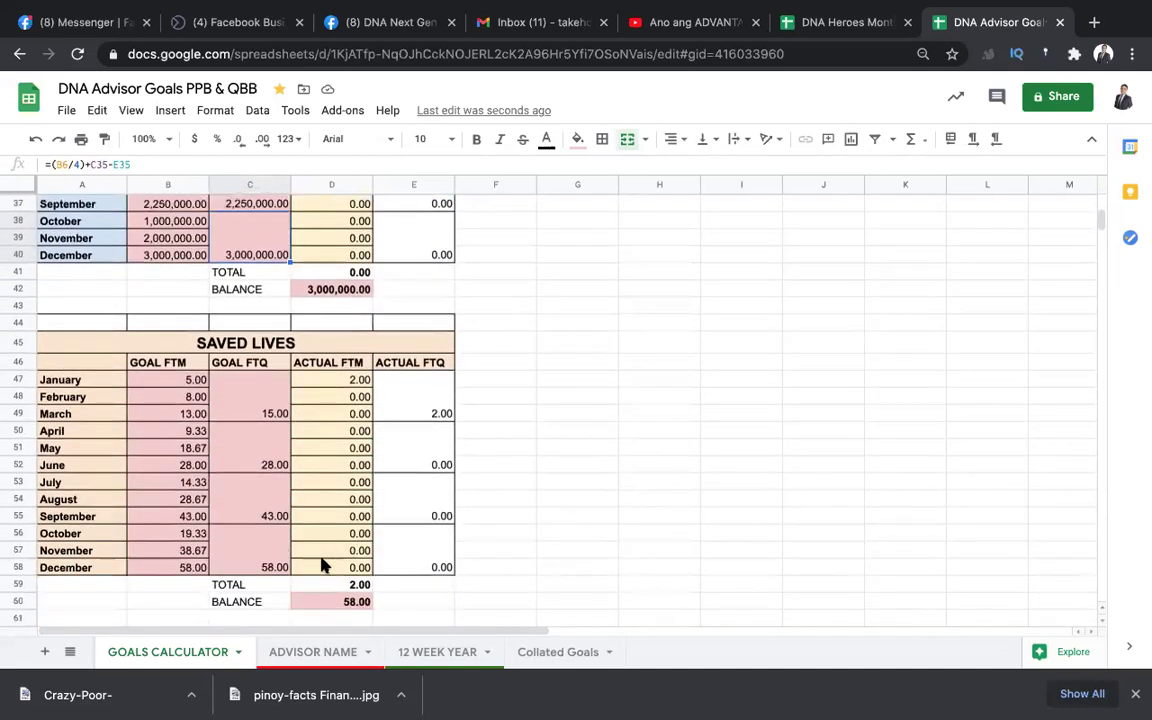
click(346, 384)
text(1)
key(Return)
text(1)
key(Return)
text(1)
key(Return)
Check the Saved Lives second-quarter goal and balance, and return to the name and FYP sections of the calculator
click(275, 442)
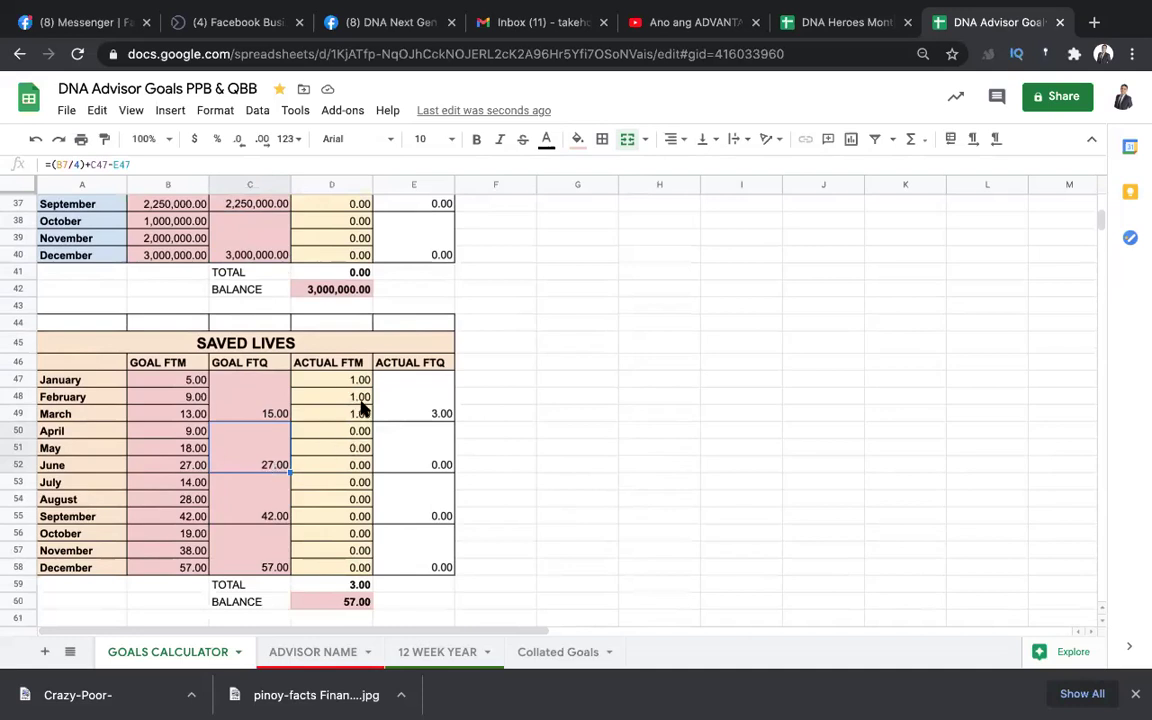
click(350, 602)
scroll(558, 532, up, 10)
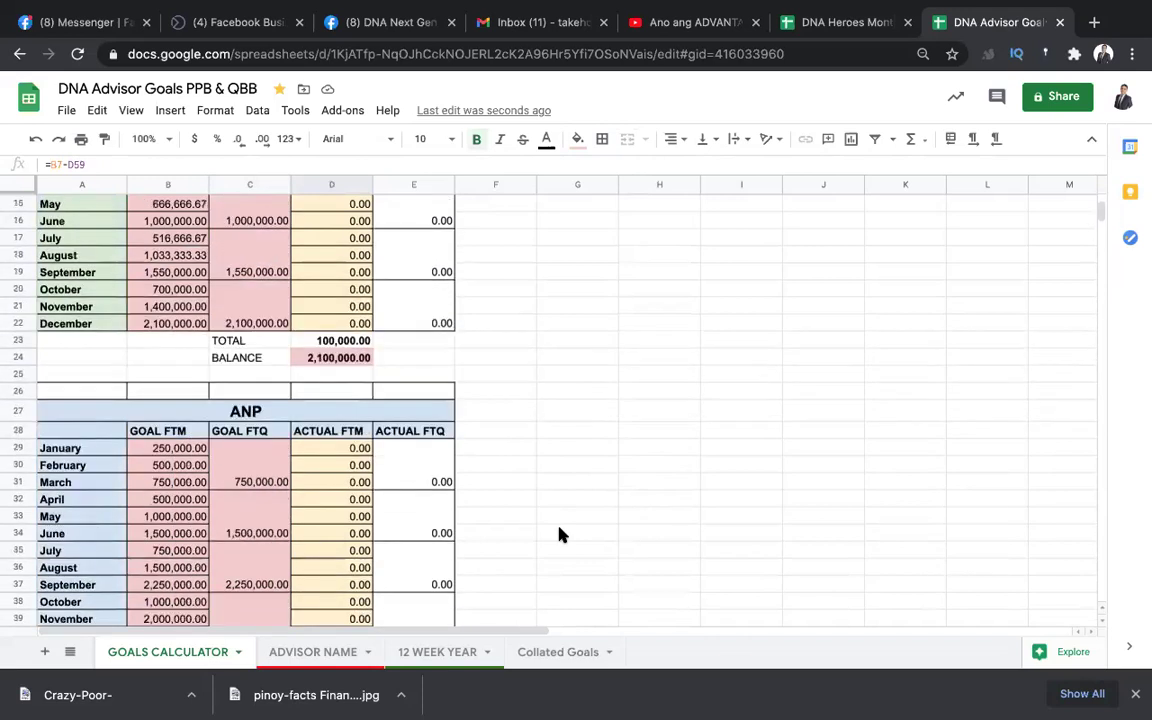
click(190, 231)
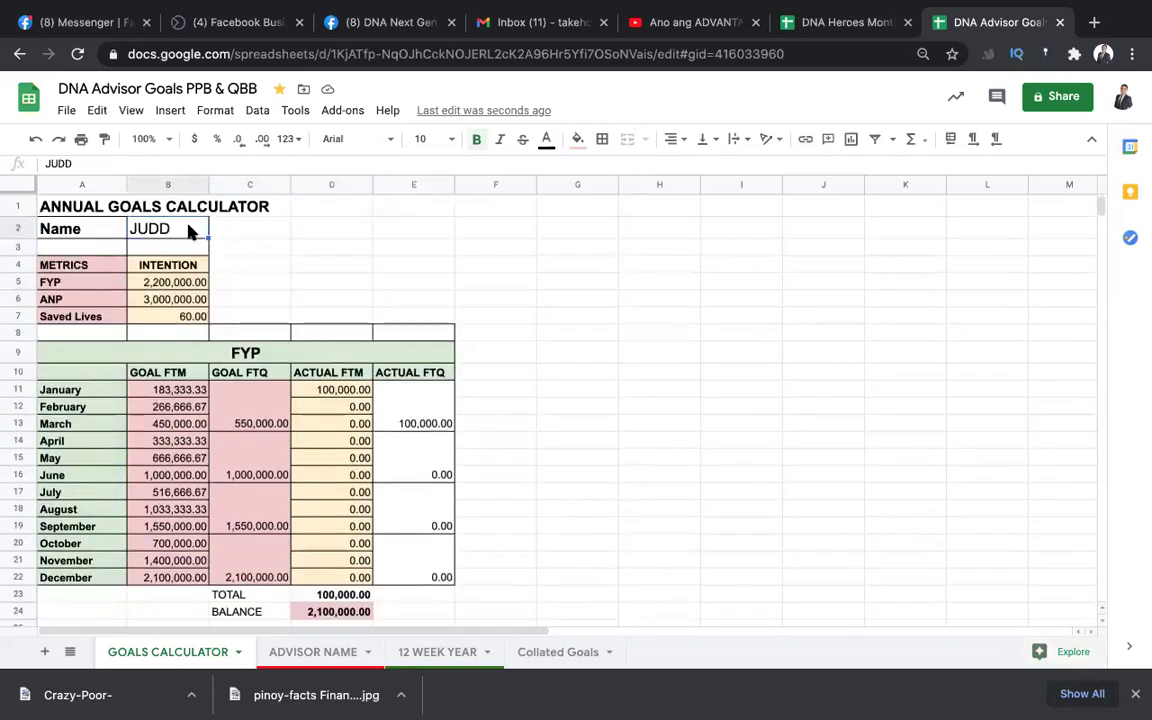
scroll(555, 356, down, 1)
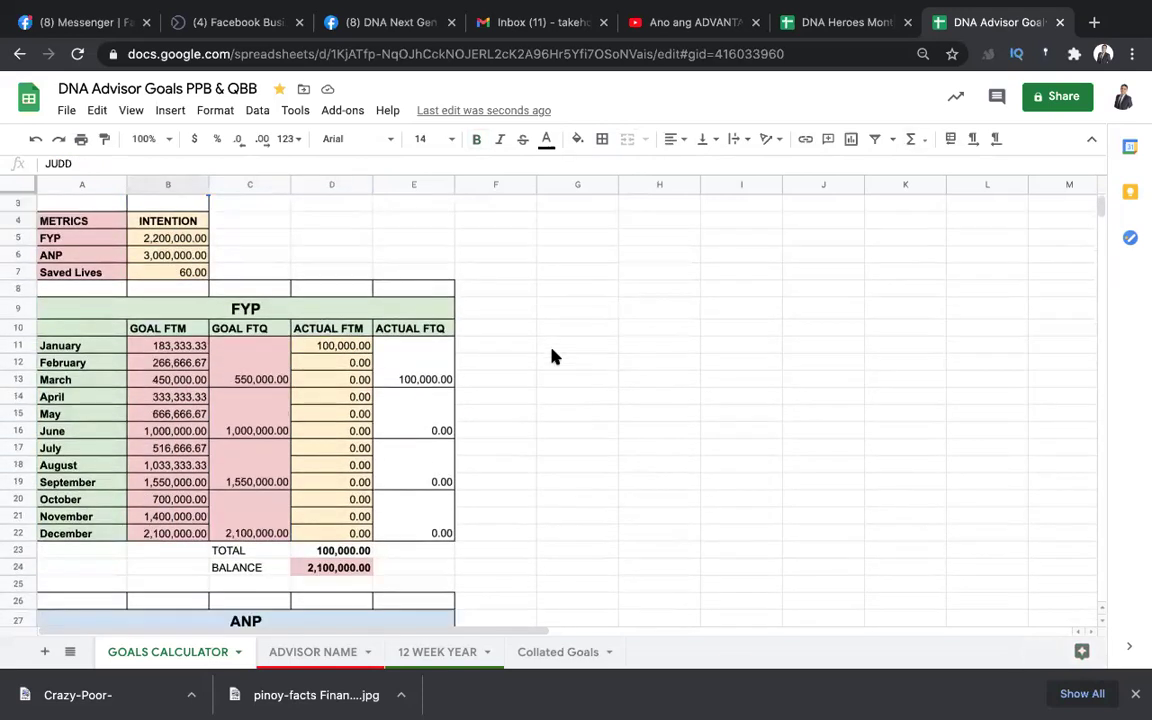
scroll(483, 468, down, 1)
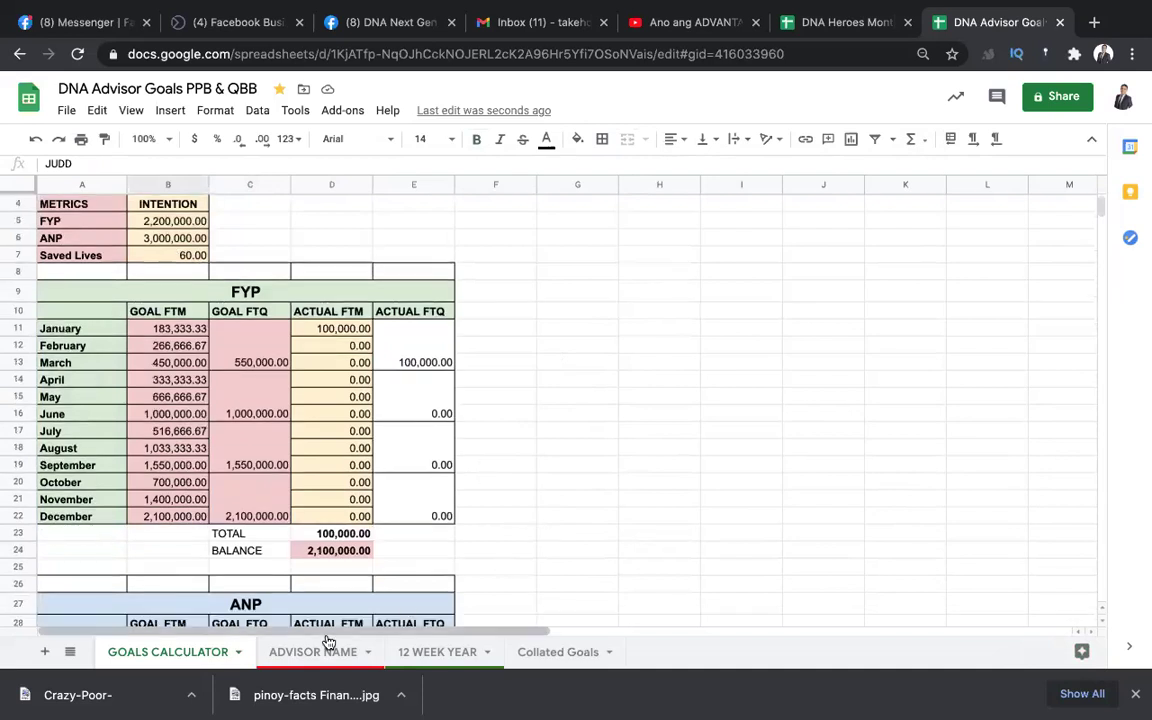
Open the 12 WEEK YEAR sheet and look over its goals and weekly tactics tables
click(435, 655)
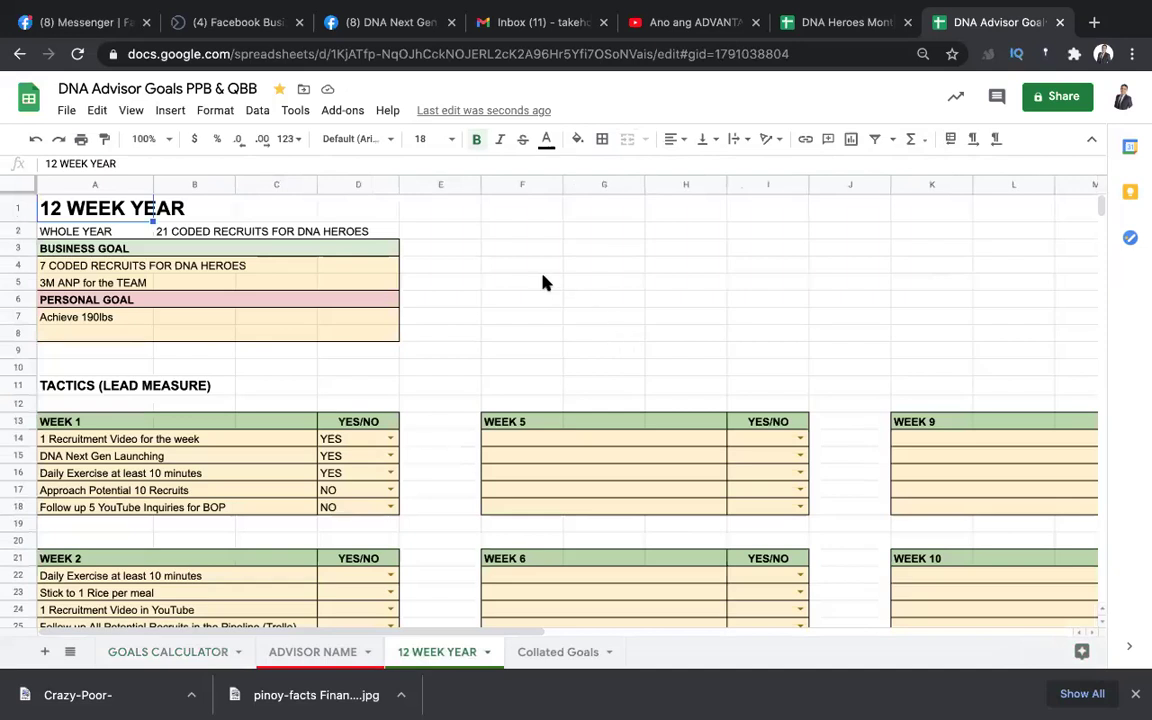
scroll(530, 273, down, 3)
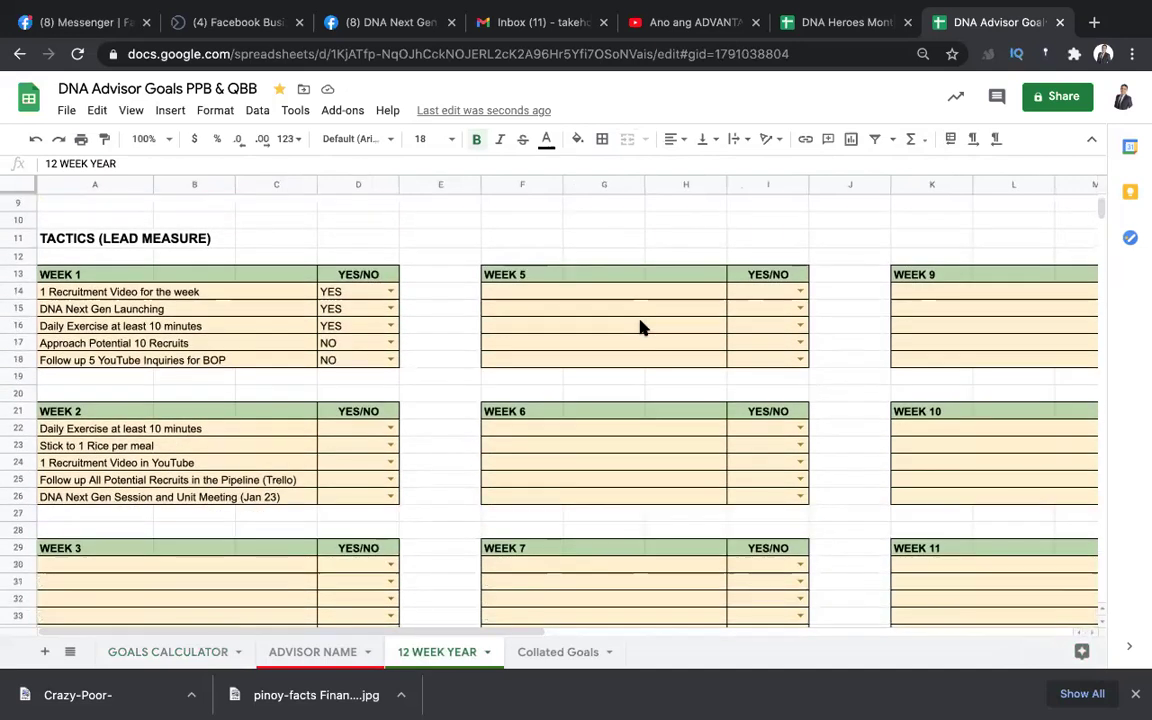
scroll(640, 327, down, 2)
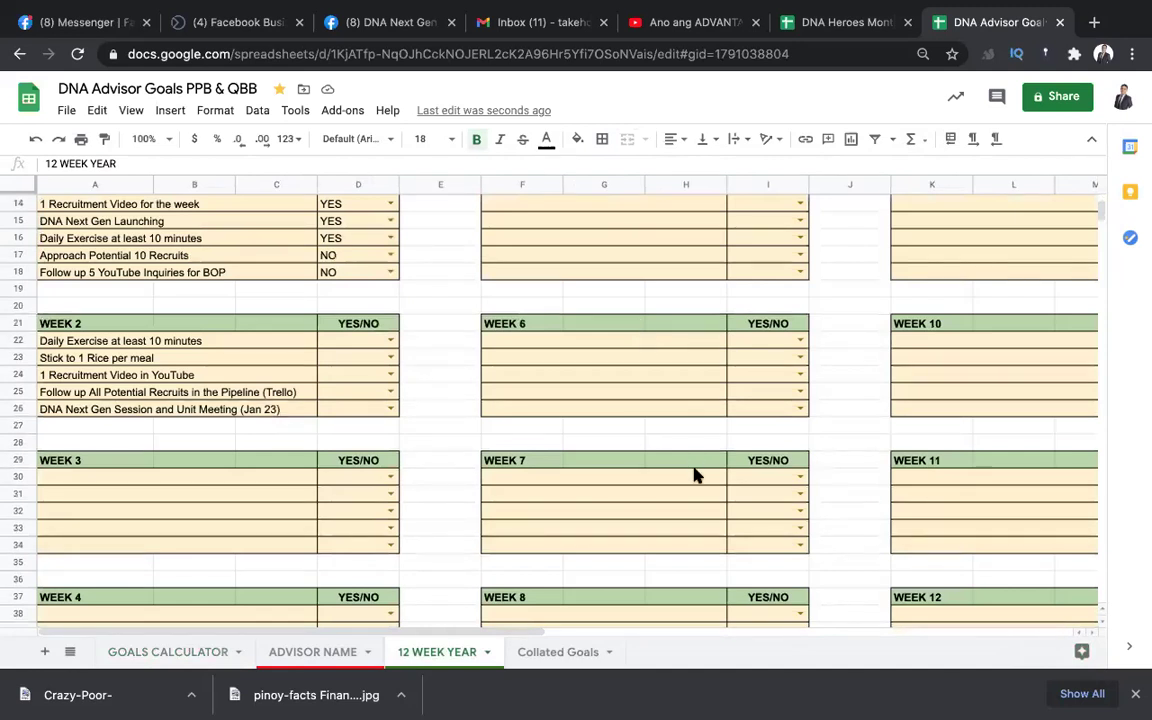
scroll(694, 470, up, 5)
click(718, 350)
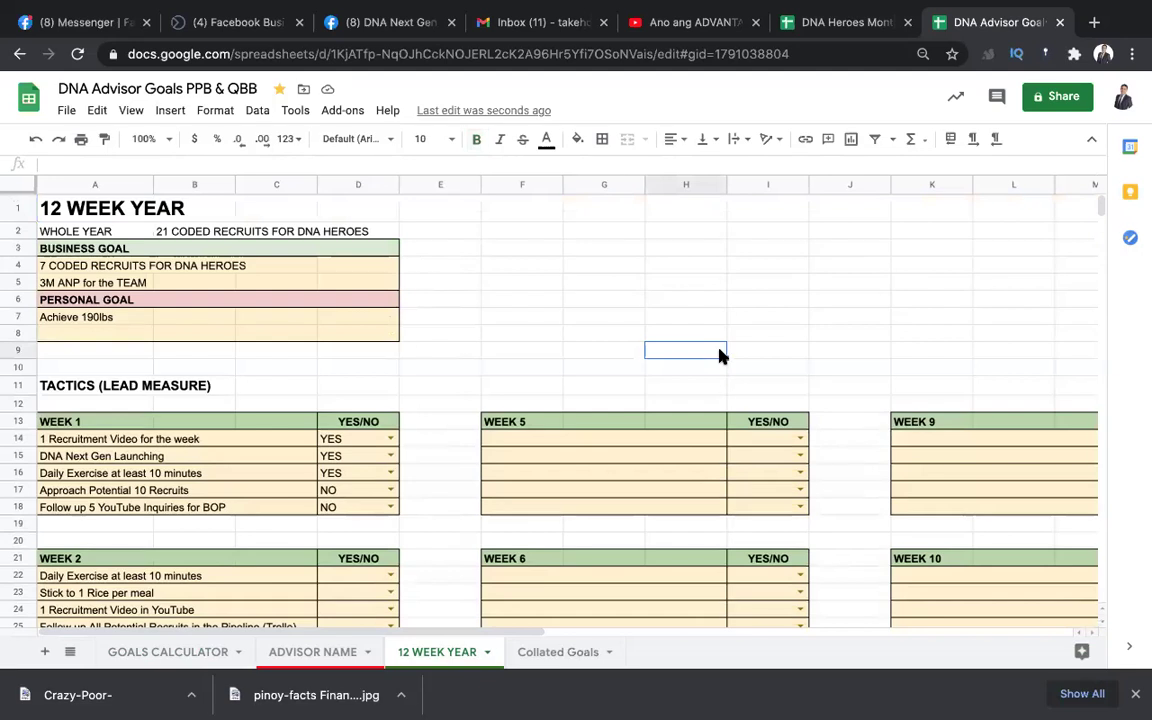
click(556, 304)
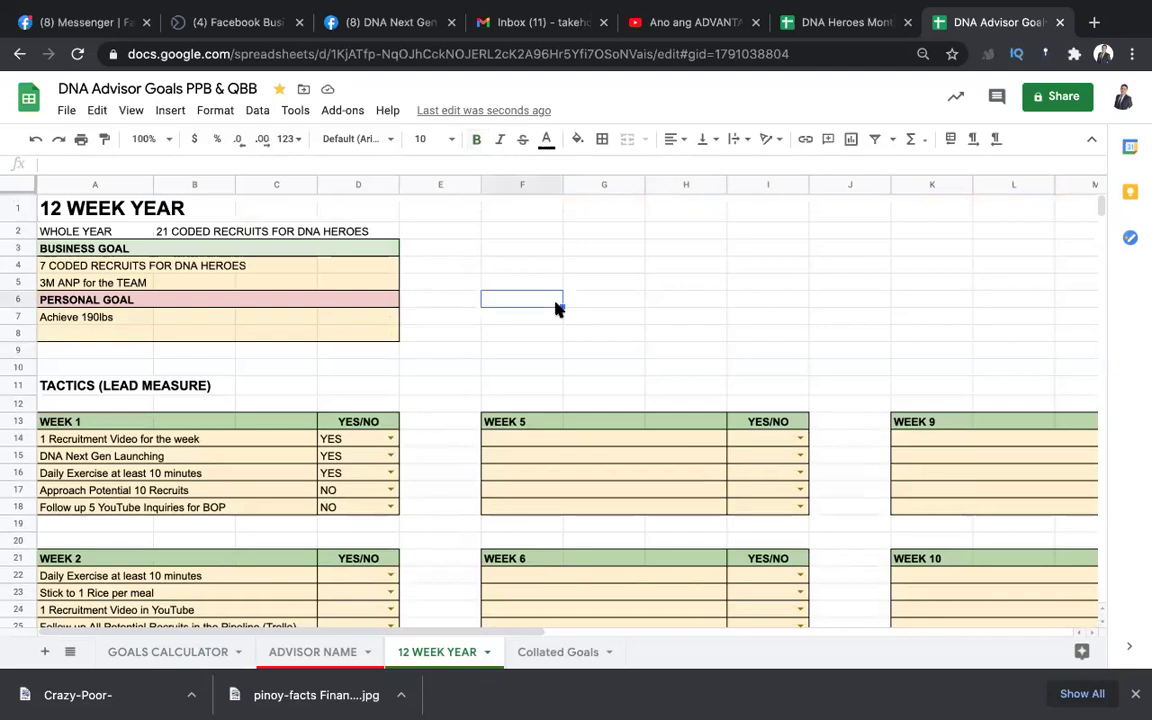
Review the two business goals and the personal goal entries on the 12 WEEK YEAR sheet
click(108, 266)
click(113, 283)
click(112, 267)
click(112, 283)
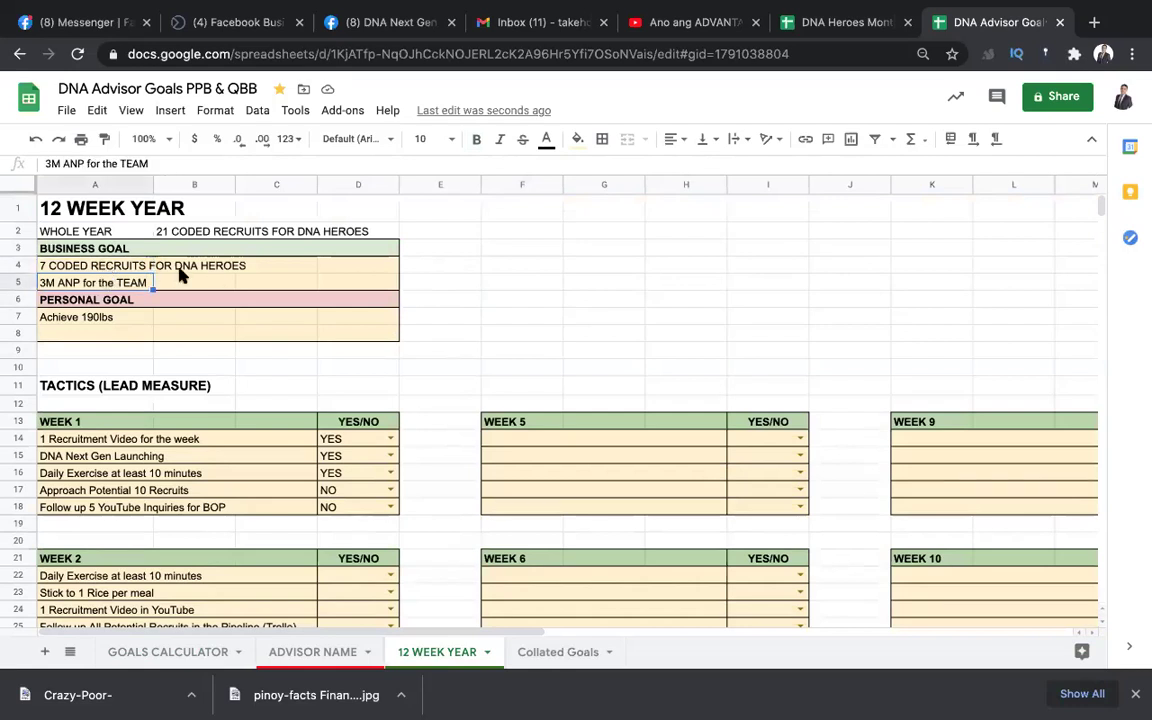
click(107, 319)
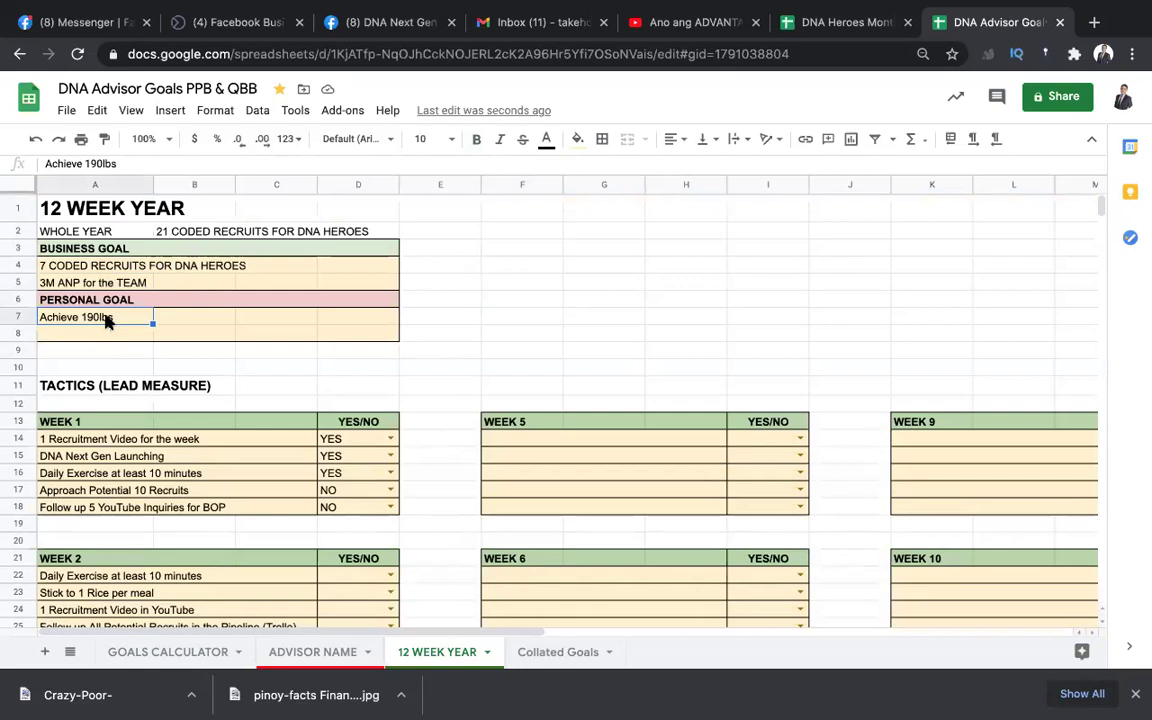
Examine the Week 1 tactics and their YES/NO results, starting with the recruitment video entry
scroll(107, 330, down, 1)
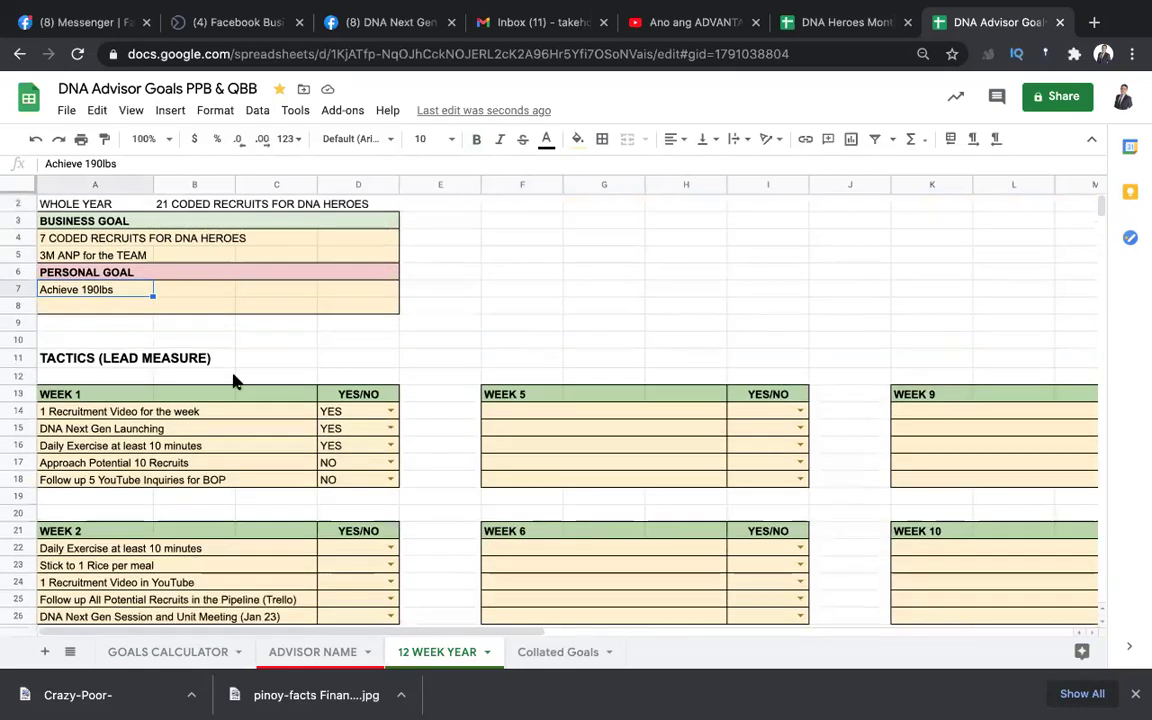
click(107, 414)
scroll(399, 352, down, 1)
scroll(399, 352, down, 3)
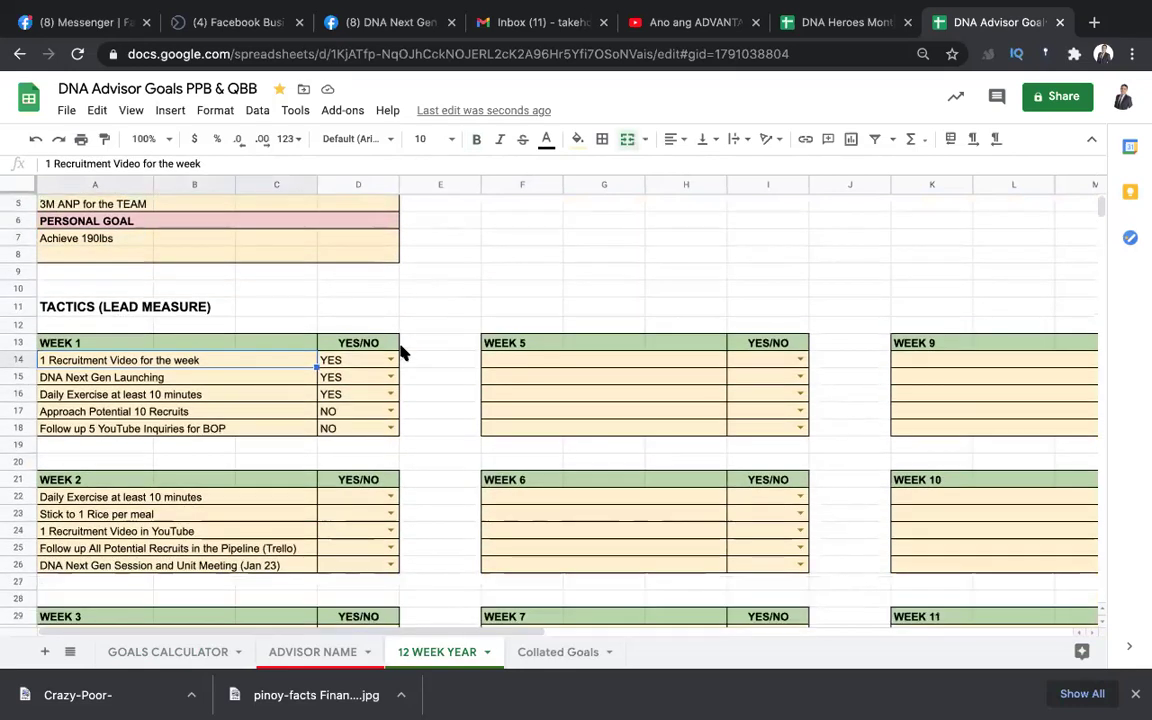
Go through the five Week 1 tactics one by one, from the recruitment video to the YouTube inquiry follow-ups
click(400, 267)
click(165, 344)
click(170, 361)
click(172, 378)
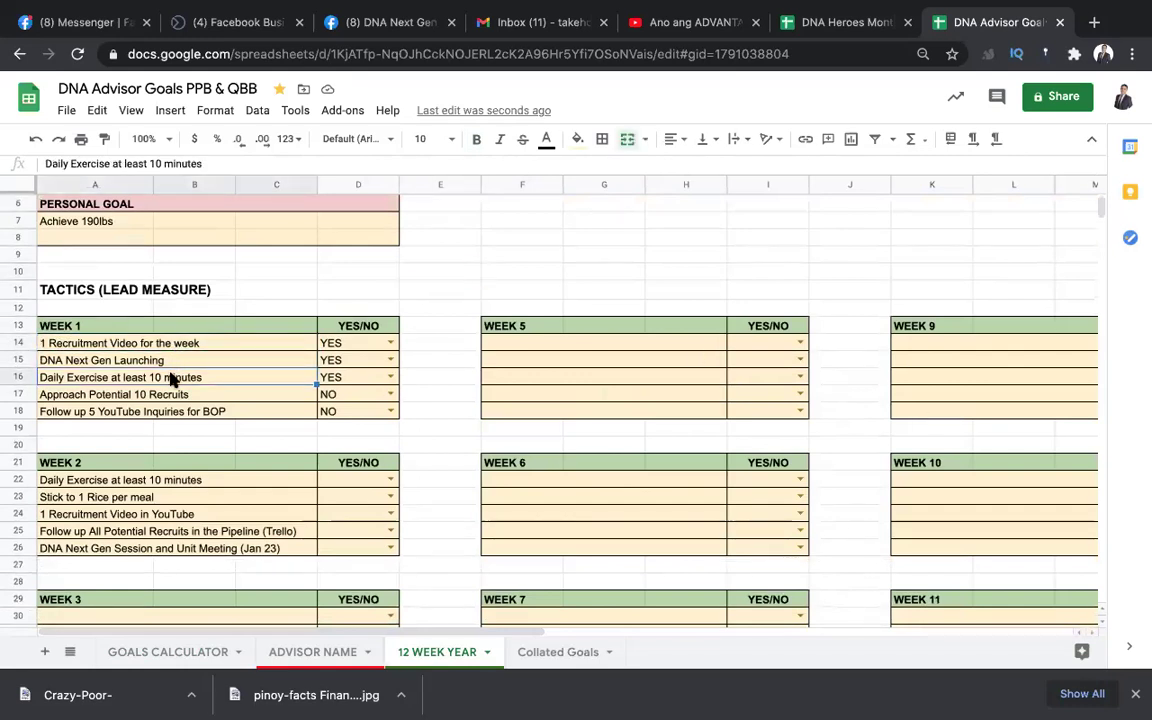
click(147, 344)
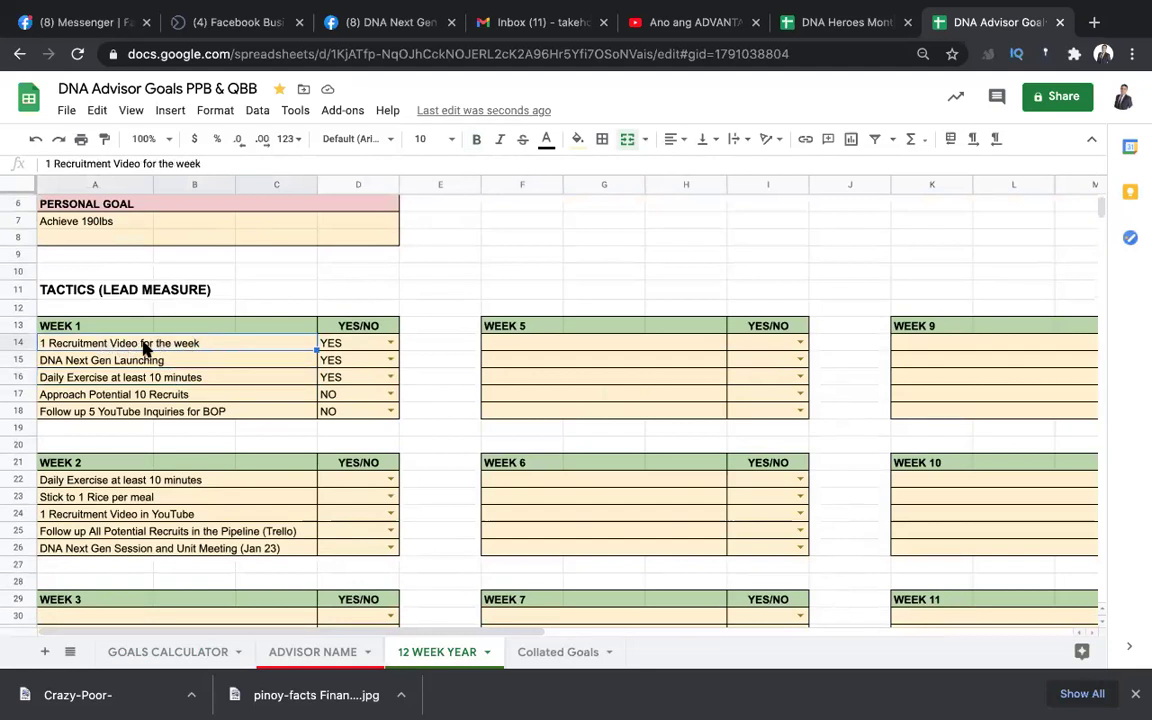
click(143, 362)
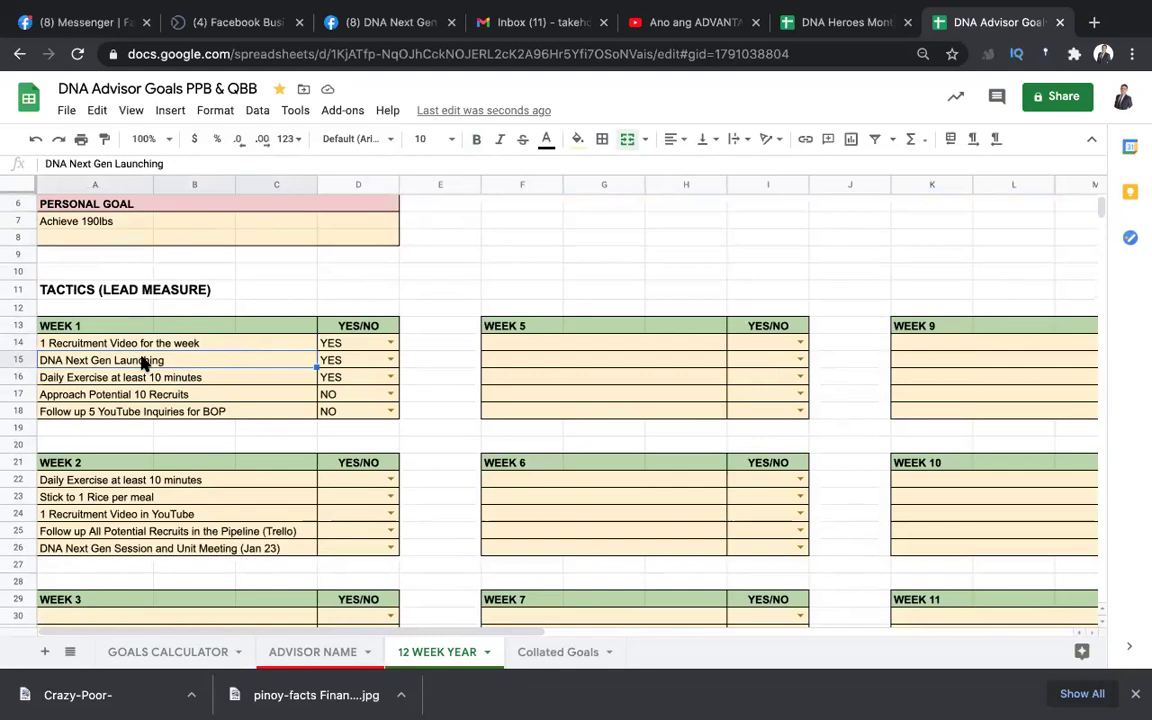
click(132, 377)
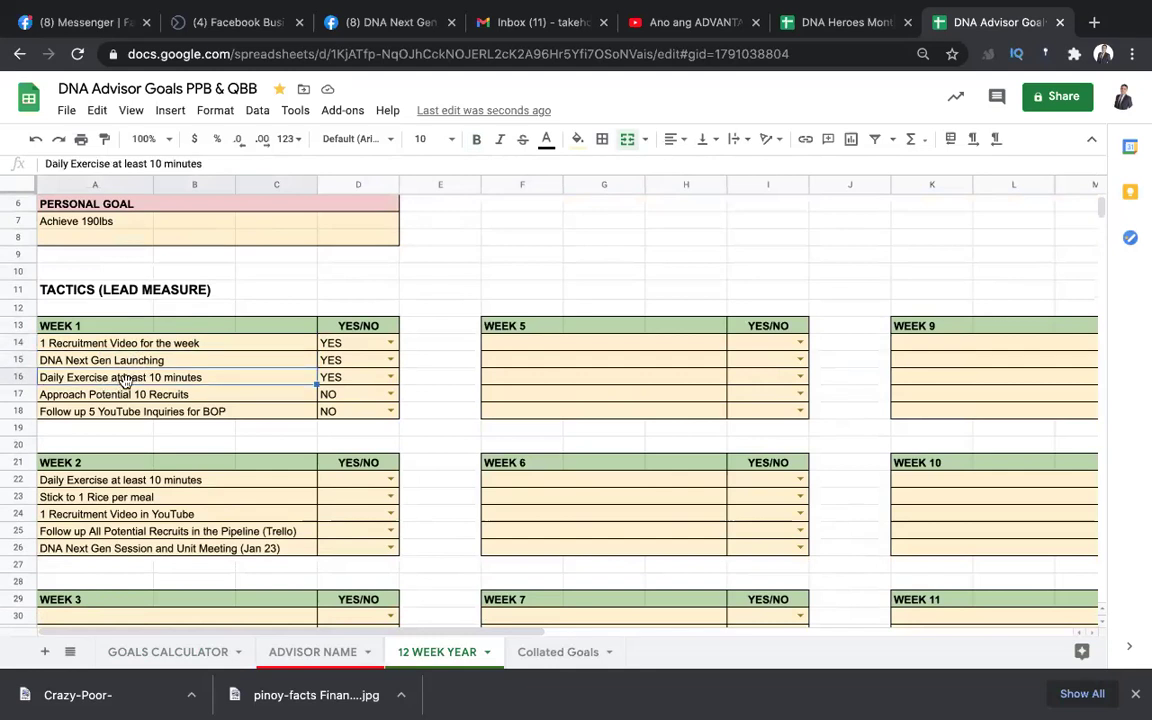
click(136, 395)
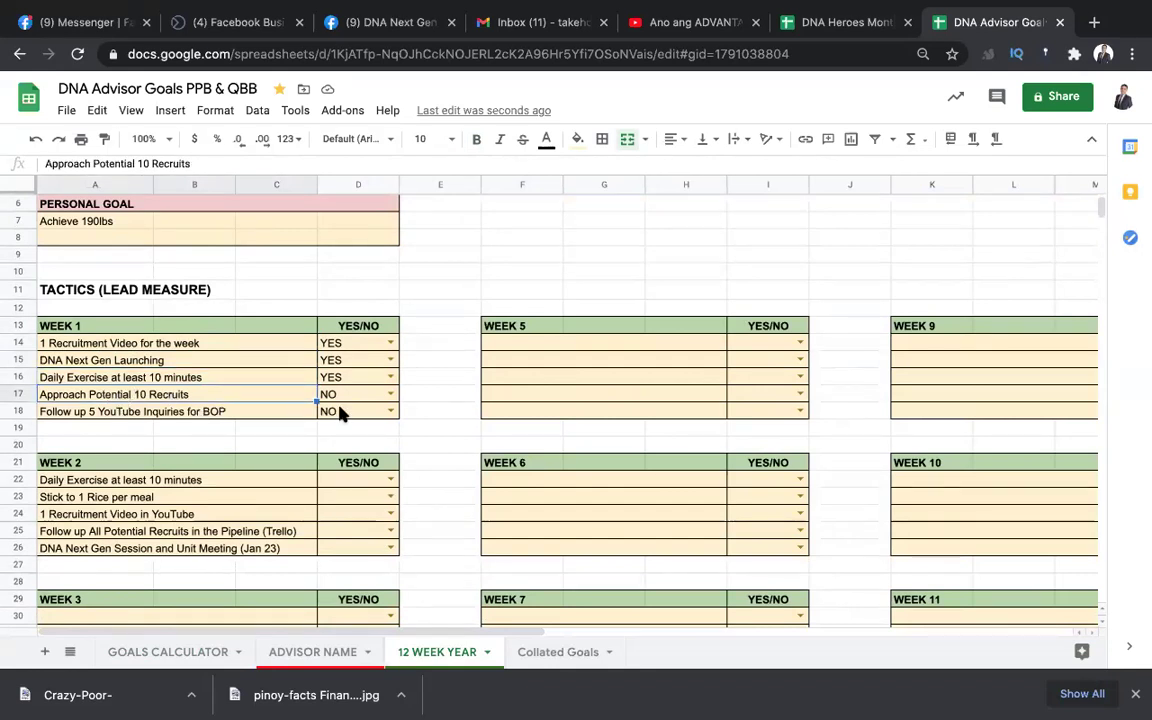
click(195, 411)
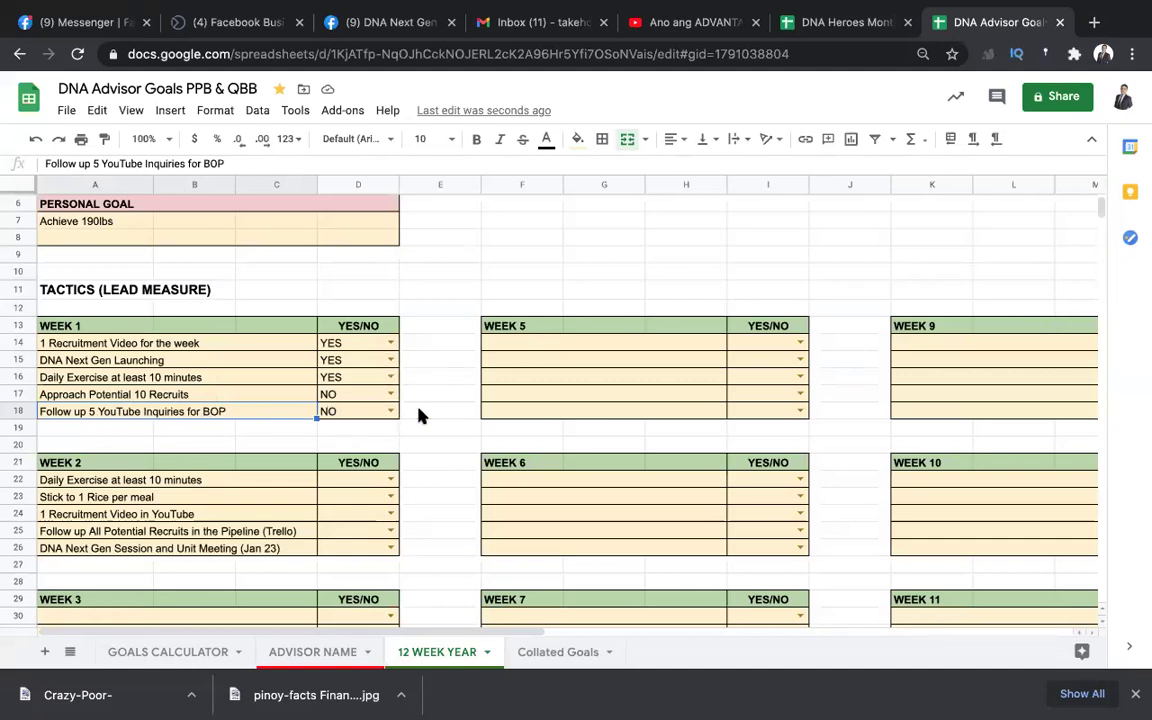
Review the first Week 2 tactics and mark "Stick to 1 Rice per meal" as NO
scroll(420, 415, down, 1)
scroll(420, 415, down, 1)
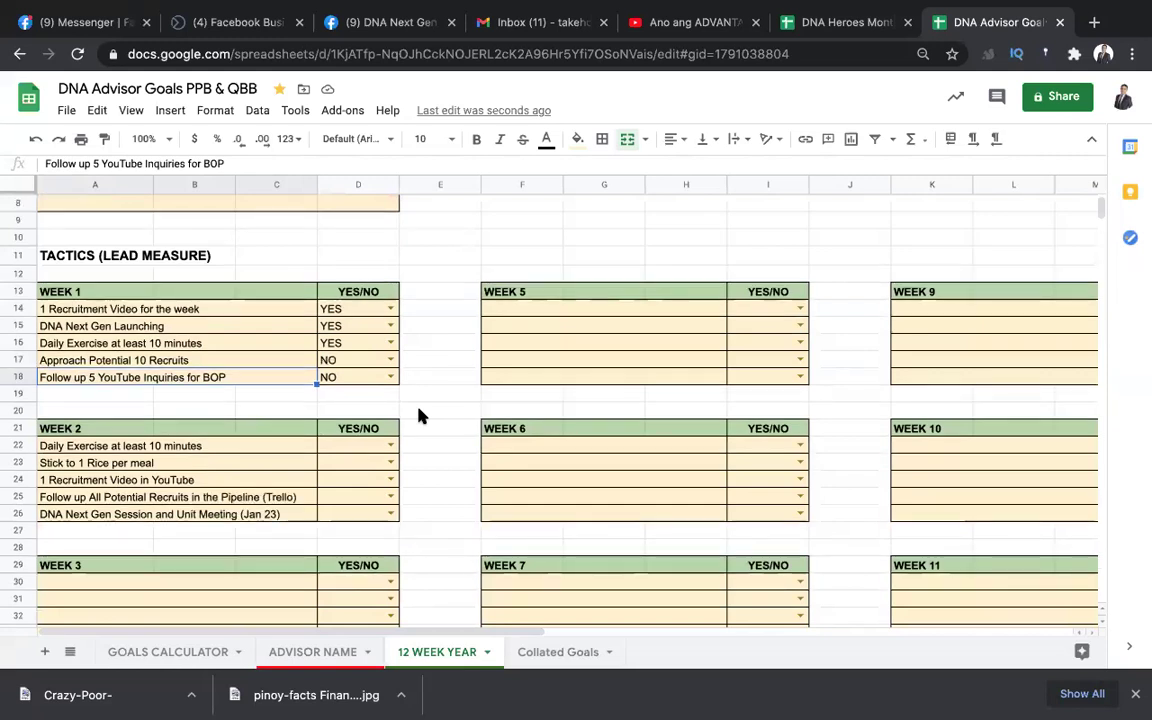
click(125, 447)
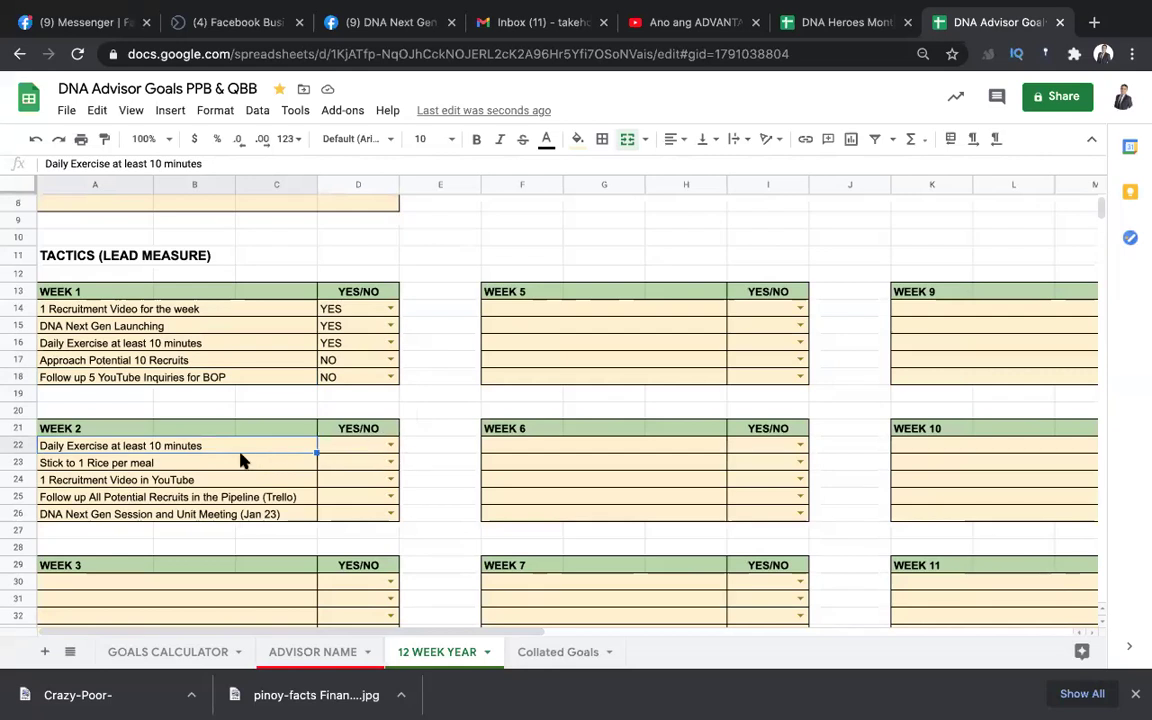
click(200, 463)
click(390, 462)
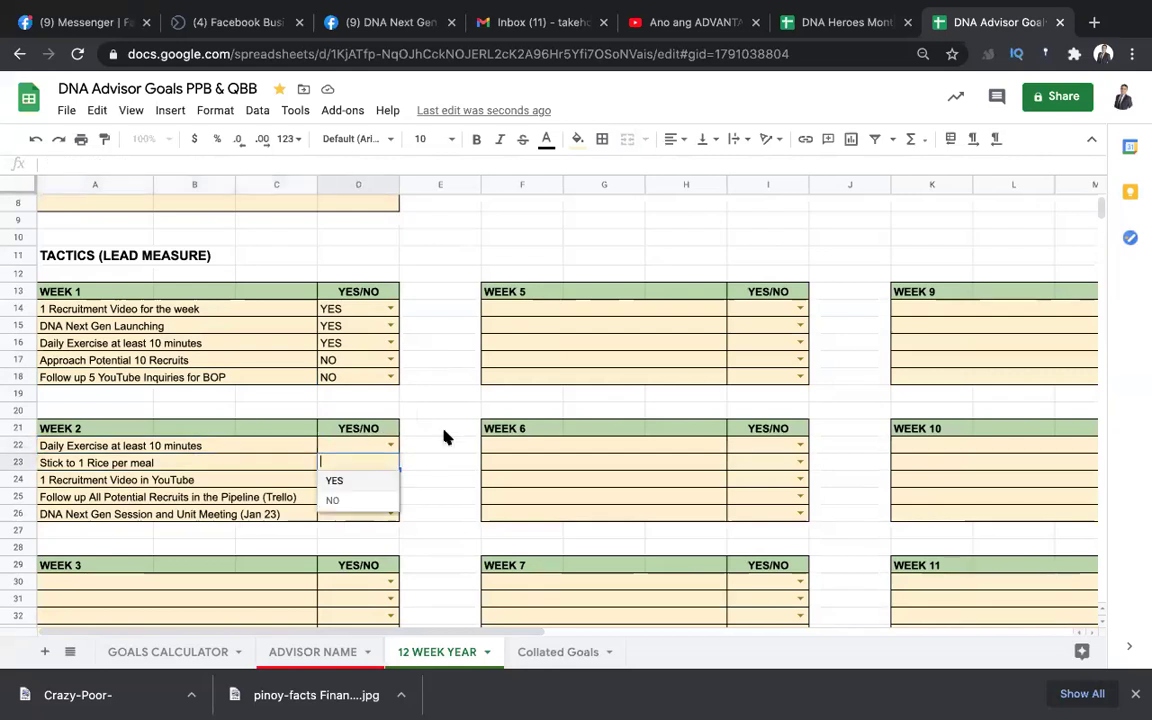
click(440, 432)
scroll(410, 452, down, 1)
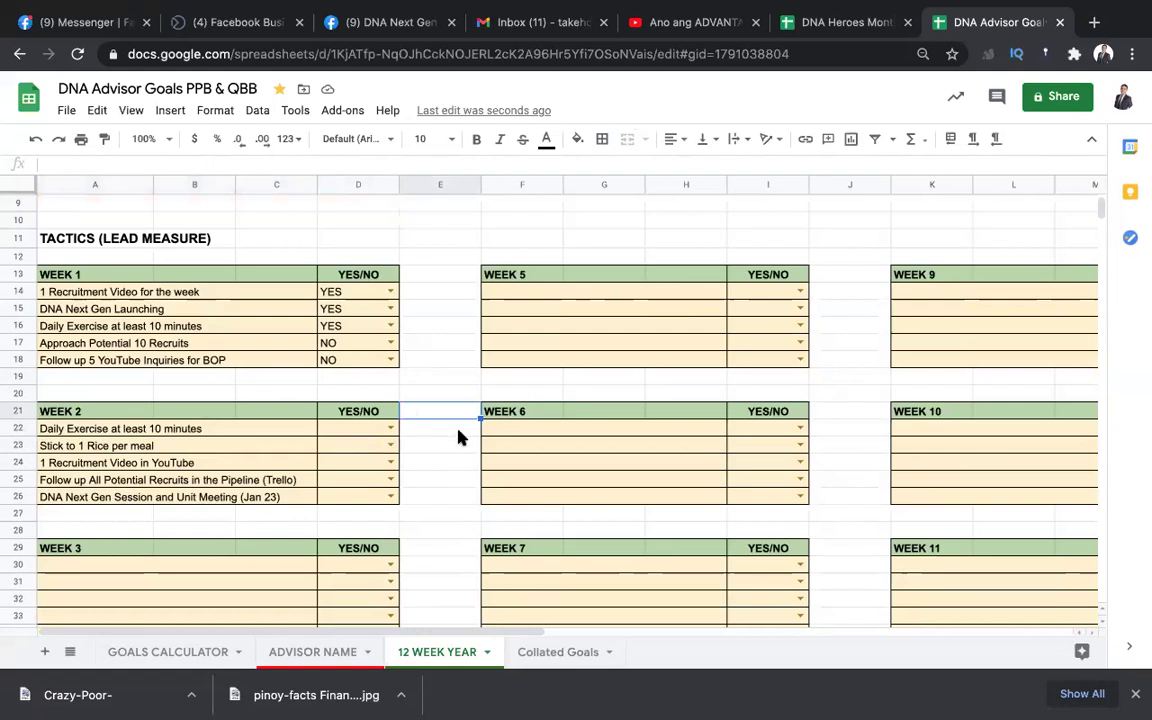
scroll(440, 435, down, 1)
click(390, 430)
click(372, 468)
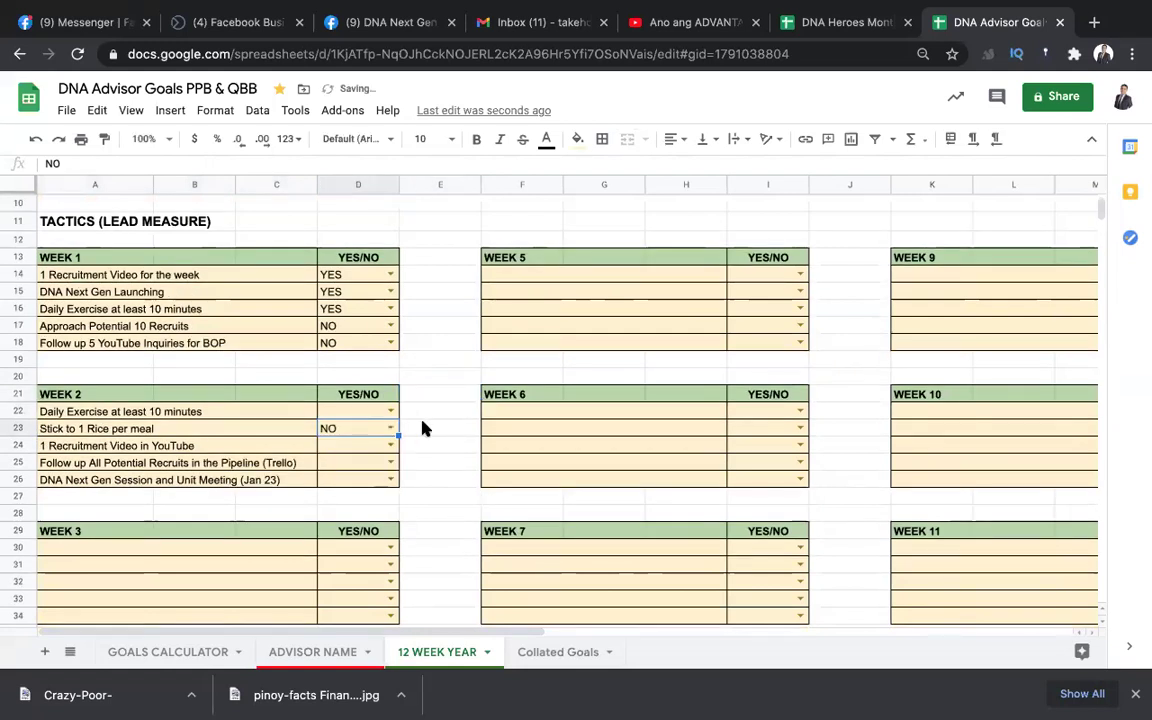
Mark the Week 2 tactic "1 Recruitment Video in YouTube" as YES
click(283, 450)
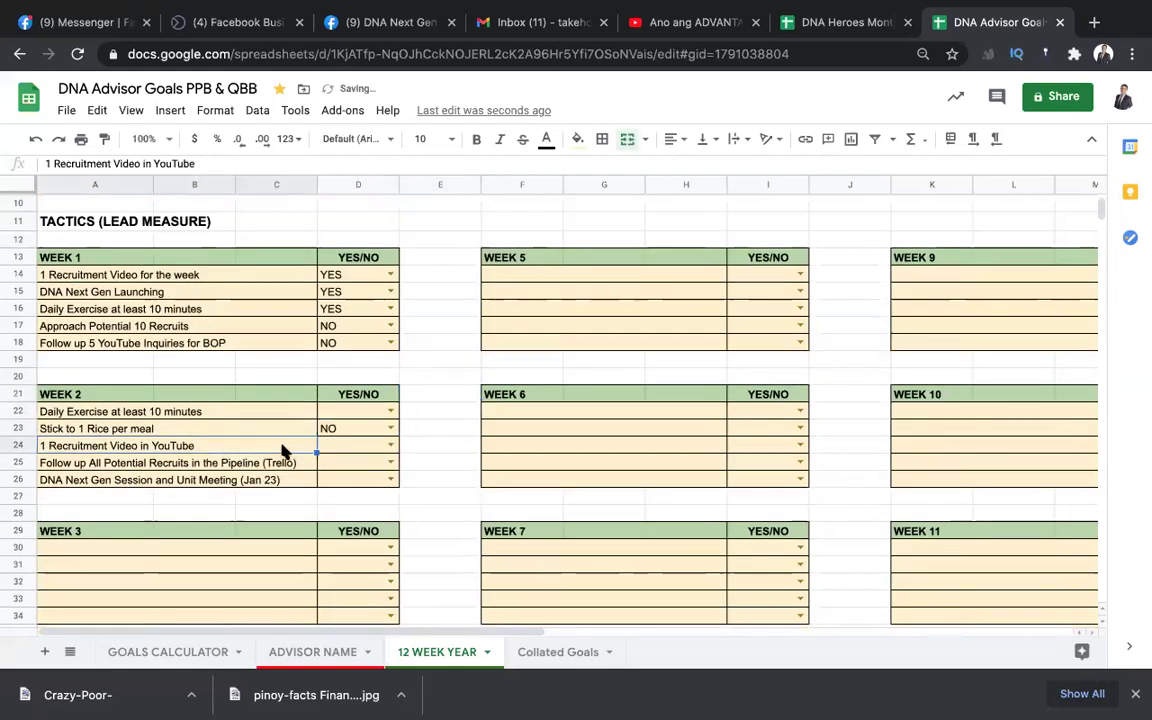
click(390, 447)
click(365, 462)
scroll(458, 452, down, 1)
Check the Week 2 pipeline follow-up tactic and mark "DNA Next Gen Session and Unit Meeting (Jan 23)" as YES
click(195, 445)
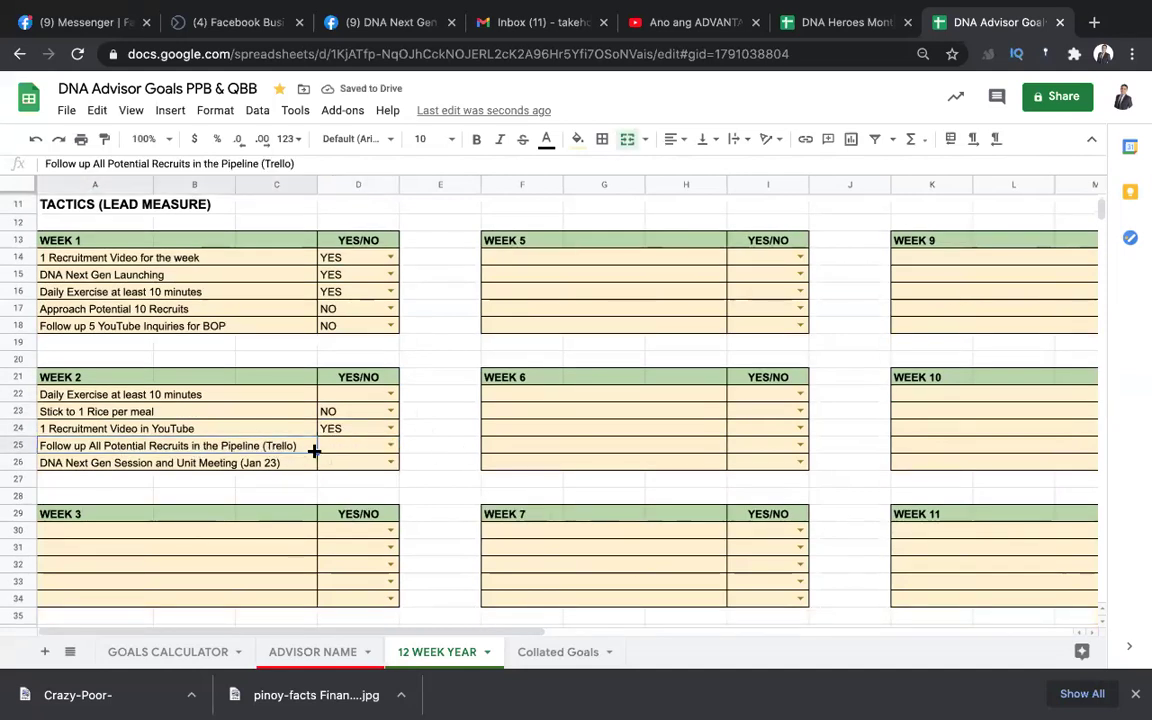
click(429, 434)
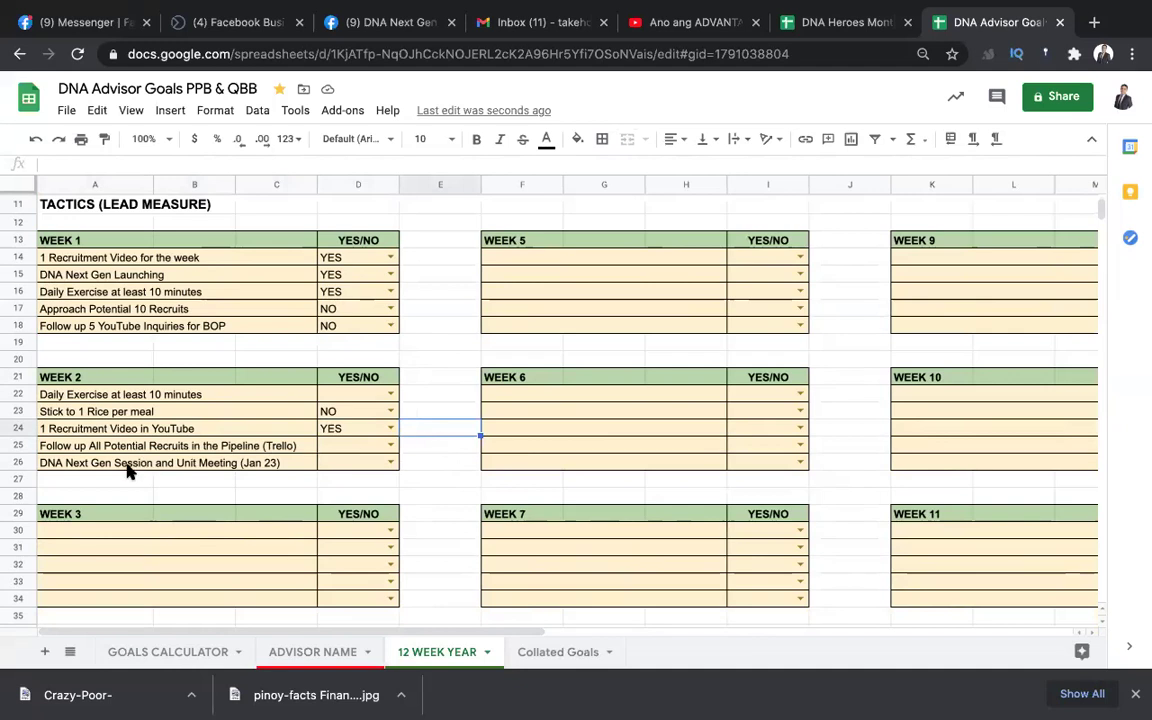
click(132, 466)
click(388, 461)
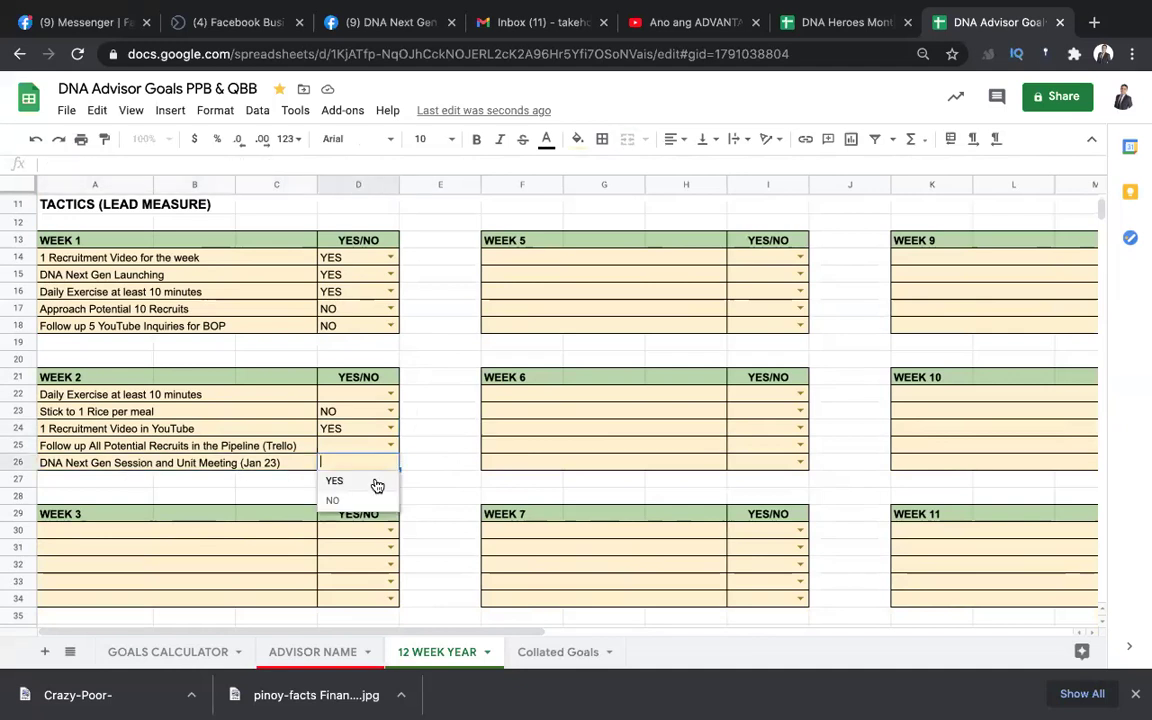
click(362, 480)
click(433, 417)
Look over the weekly tactics down to Week 3 and the 12-week goals, and return to the GOALS CALCULATOR sheet
scroll(433, 417, up, 3)
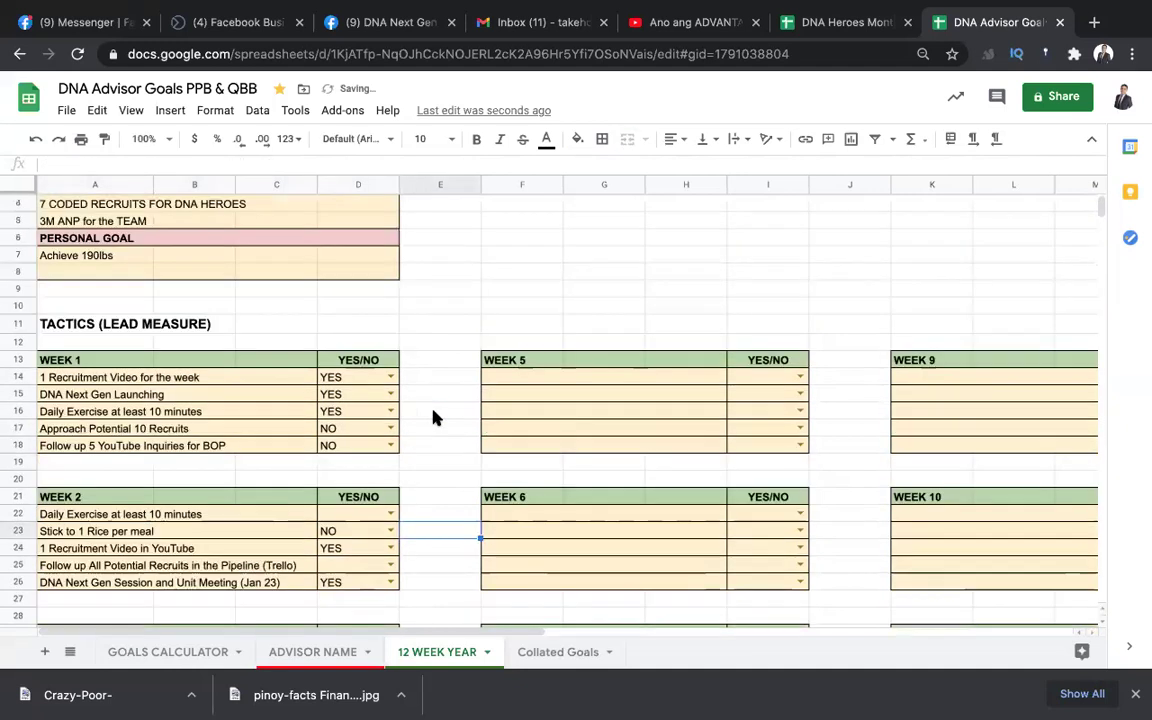
scroll(406, 520, down, 3)
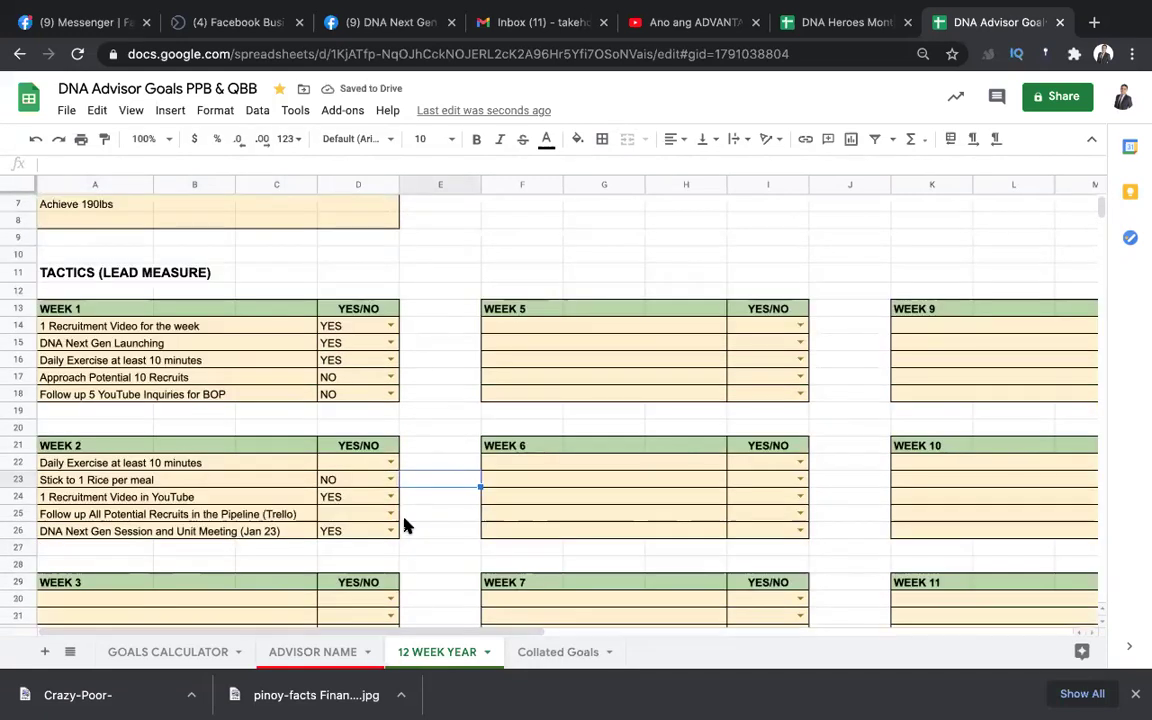
click(186, 588)
scroll(186, 588, down, 1)
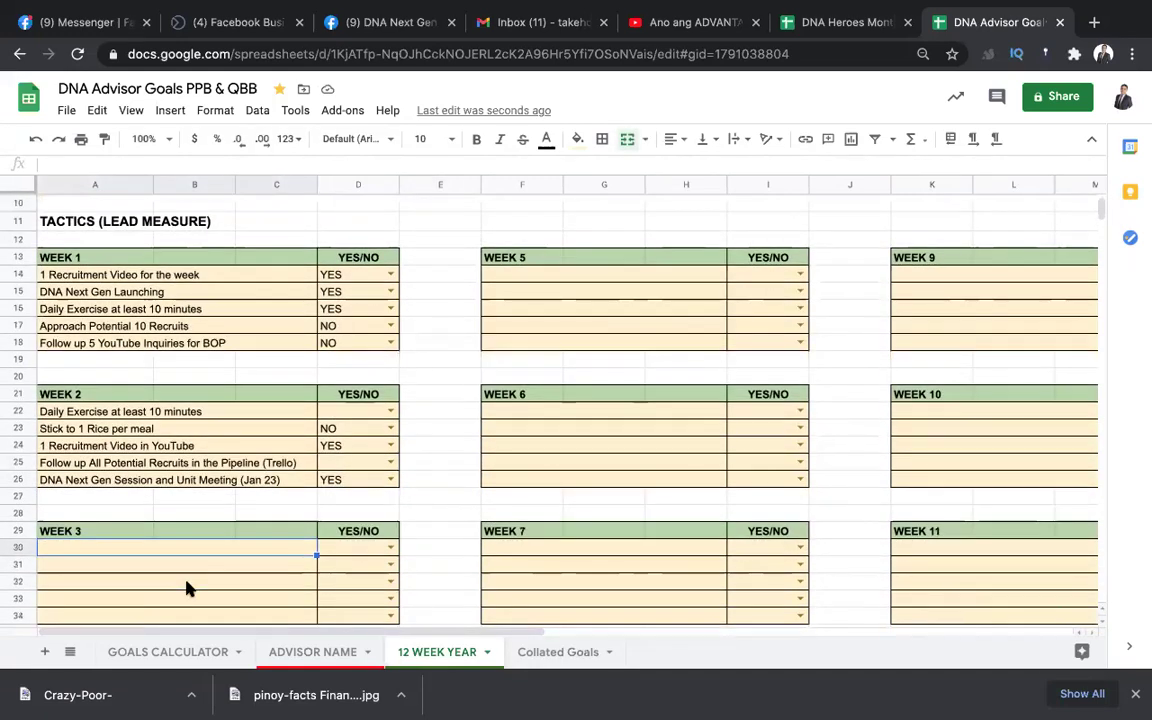
scroll(186, 588, up, 5)
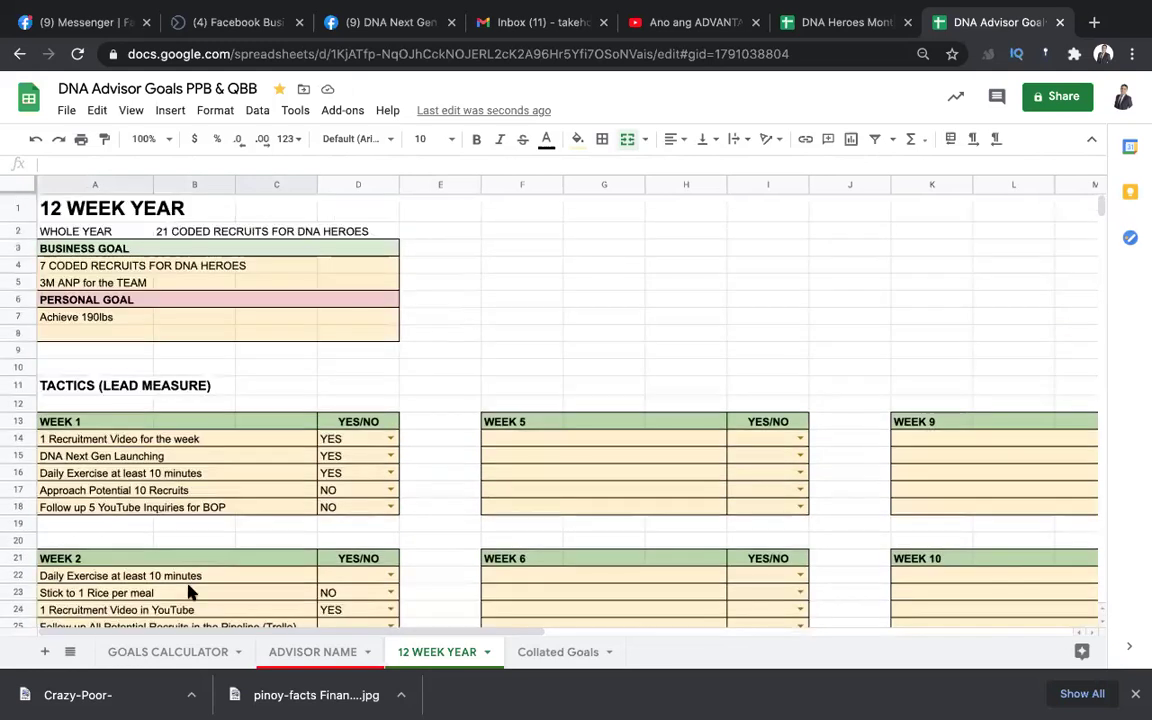
click(170, 655)
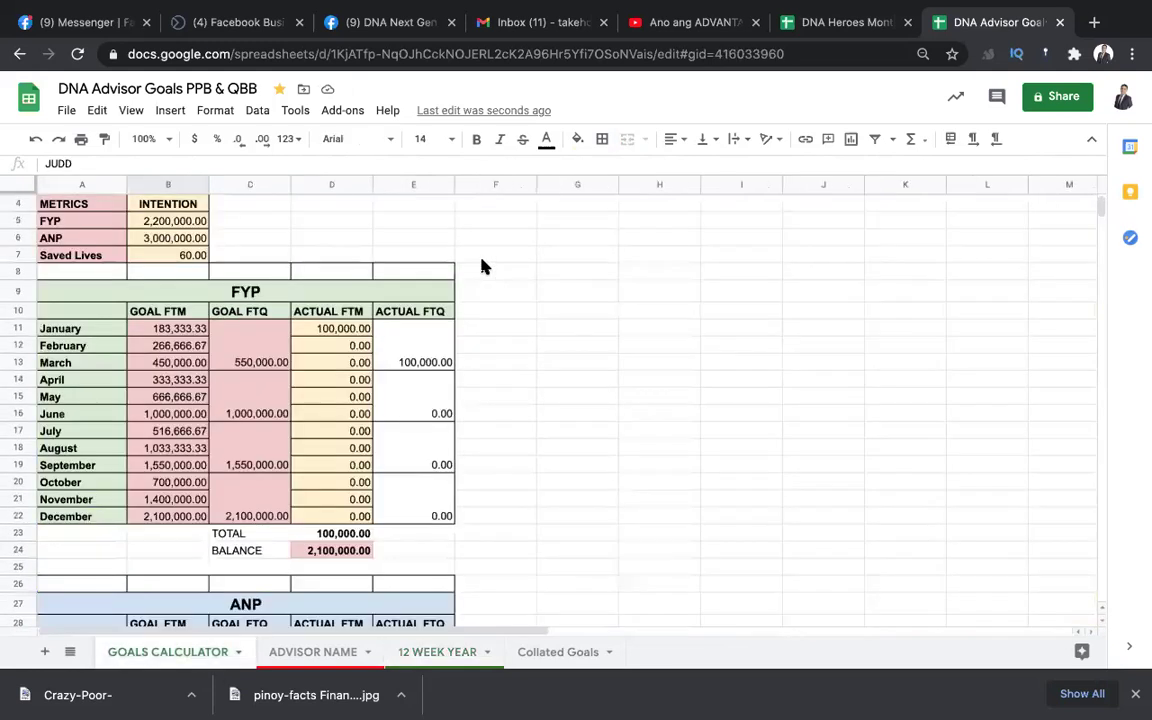